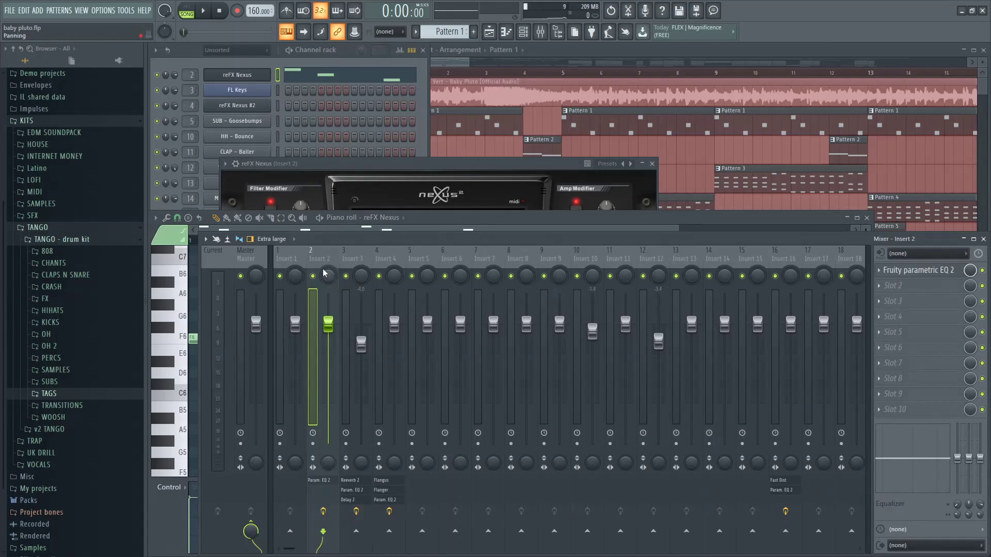
Step: Solo Track 2 in the playlist, select bars 1 to 3 and play back the Pattern 1 melody
left_click(455, 141)
right_click(400, 131)
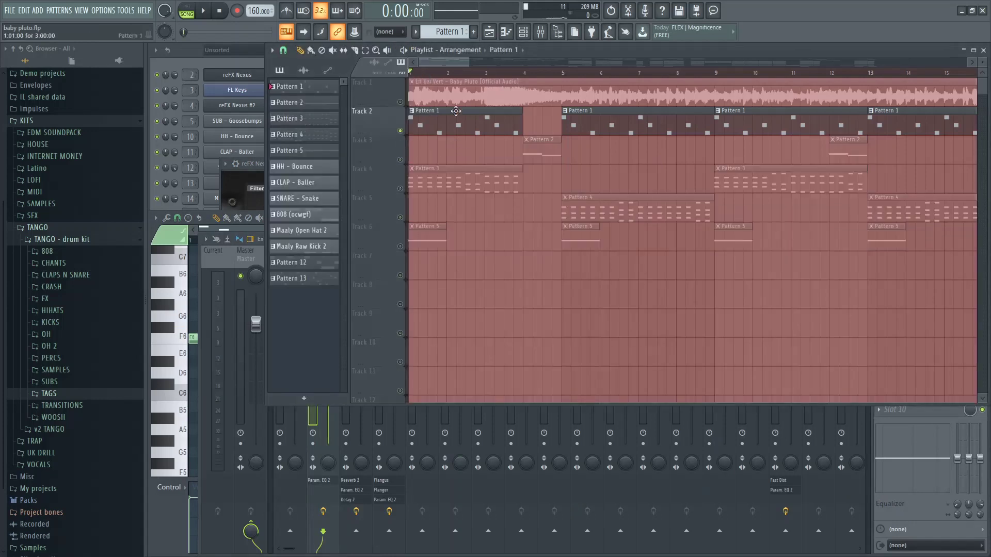
left_click_drag(525, 82, 425, 105)
key("space")
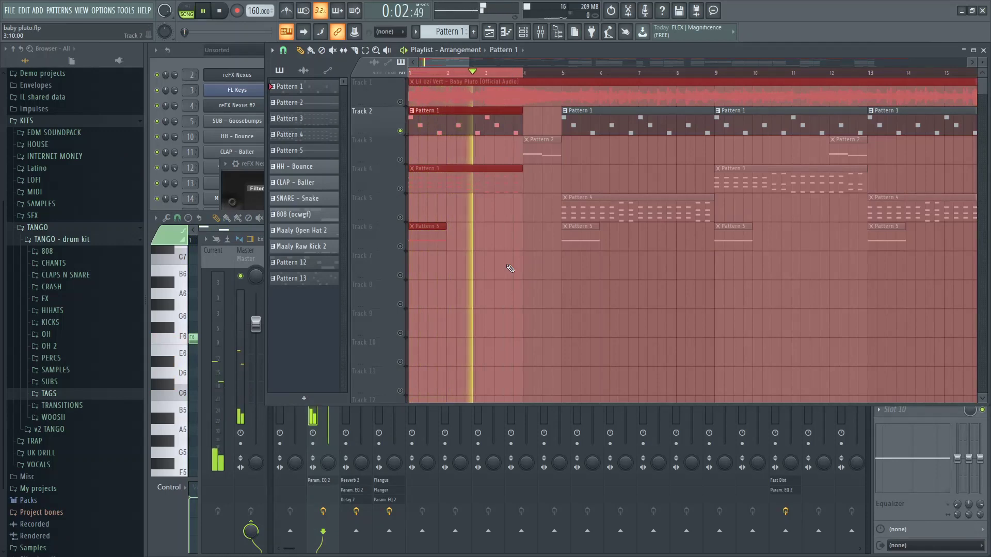
Step: View the Pattern 1 reFX Nexus notes in the piano roll, then return to the playlist and unsolo Track 2
key("F7")
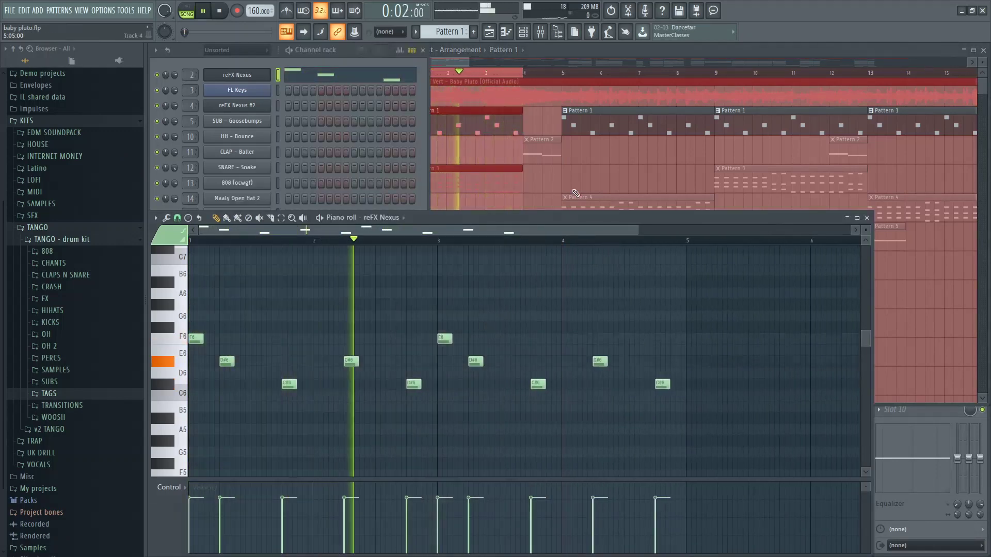
key("F5")
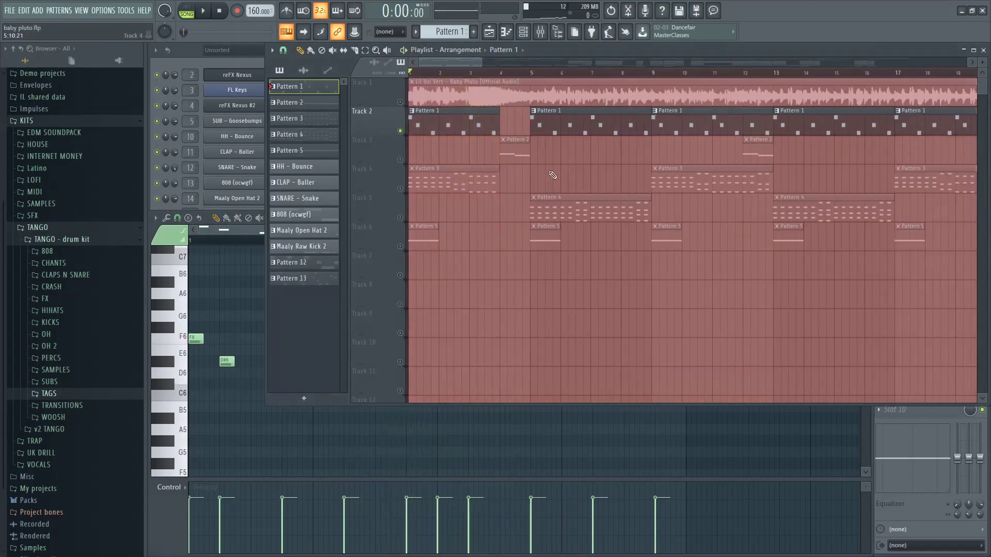
right_click(401, 130)
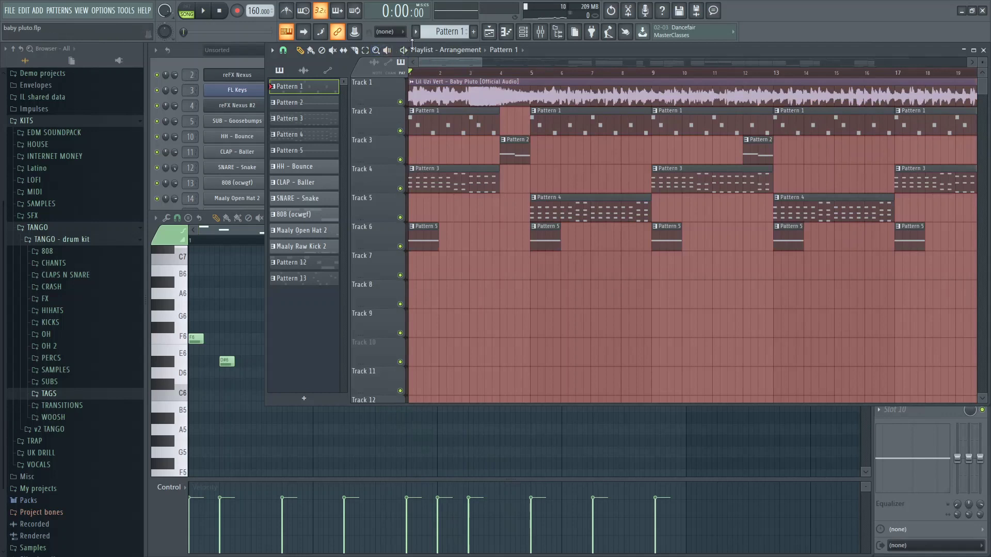
Step: Switch to Pattern 2 and open its FL Keys instrument, moving the plugin window clear of the channel rack list
left_click(202, 57)
scroll(434, 32, "down", 1)
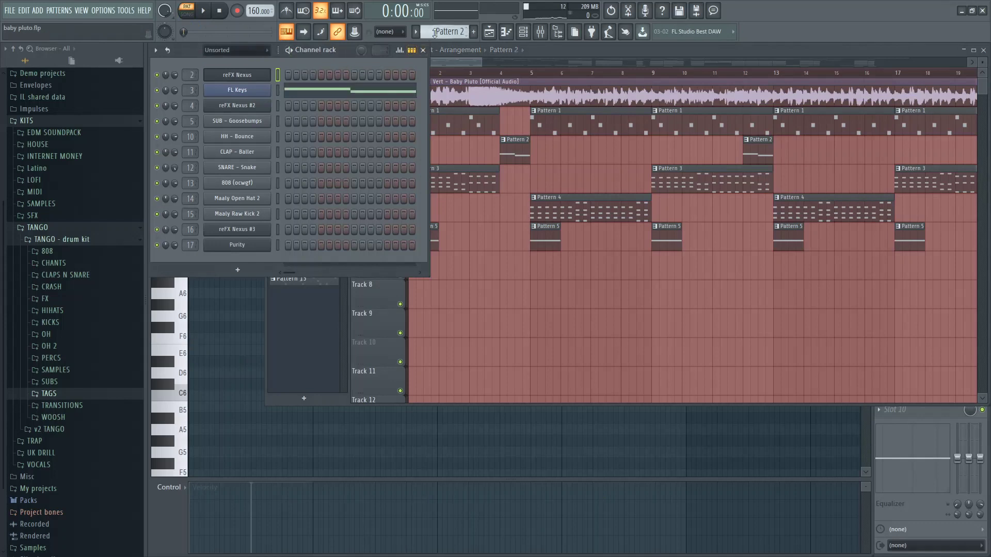
left_click(259, 96)
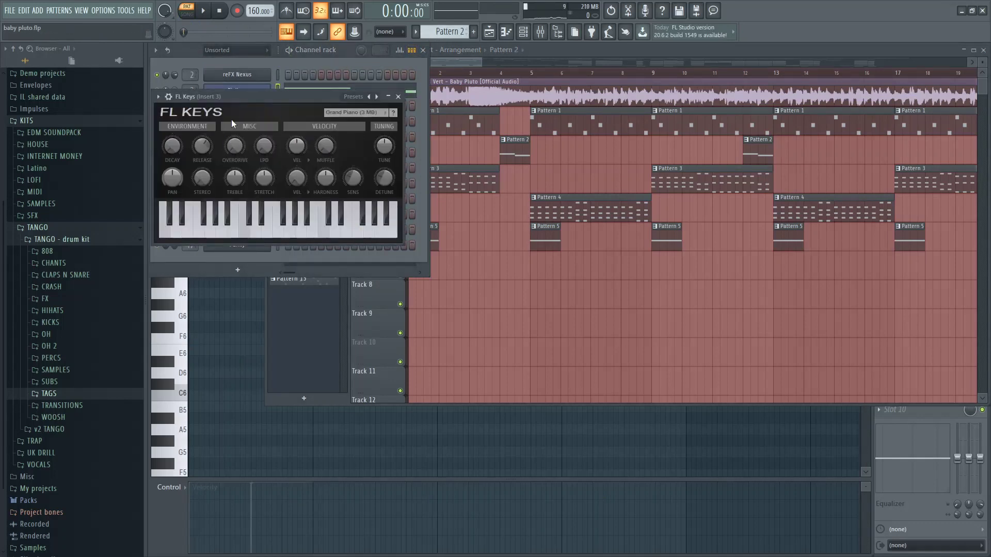
left_click_drag(240, 100, 425, 116)
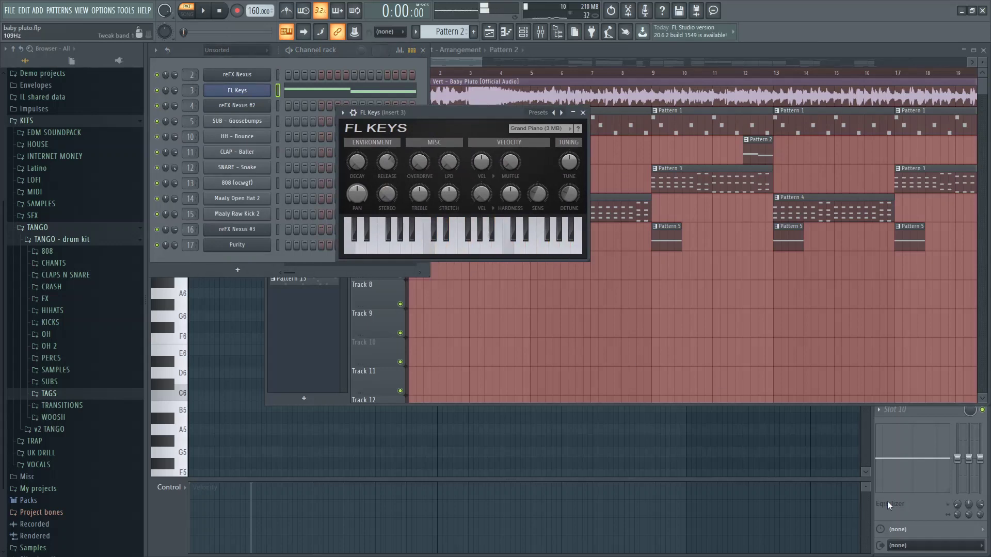
Step: Open the Fruity Reeverb 2, Fruity parametric EQ 2 and Fruity delay 2 effects on mixer Insert 3, arranging their windows for viewing
key("F9")
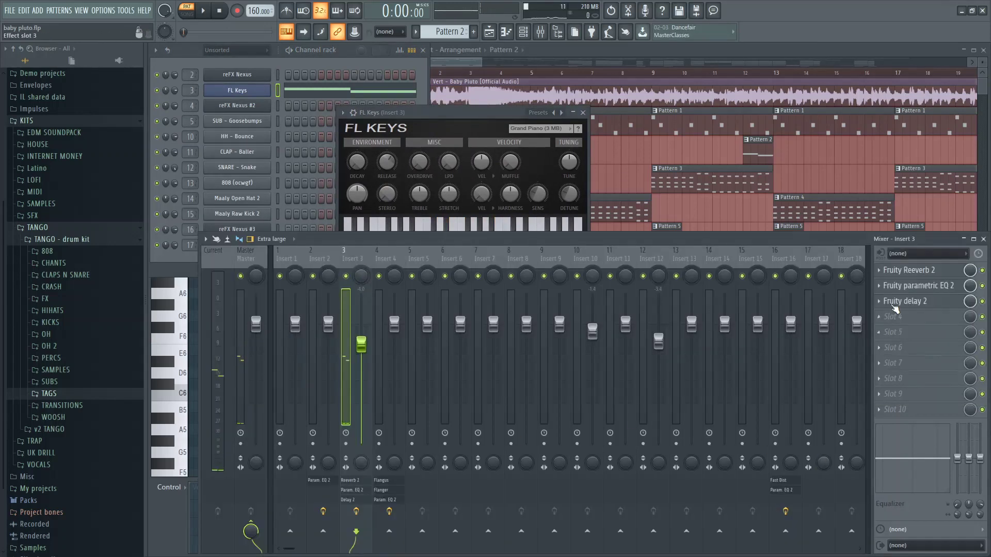
left_click(909, 271)
left_click(921, 286)
left_click(911, 302)
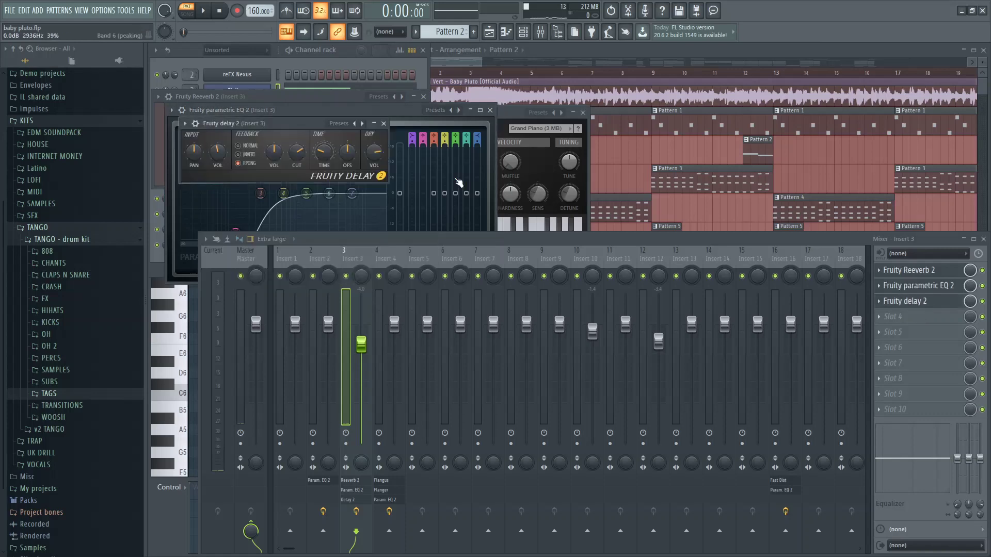
left_click_drag(312, 133, 697, 195)
left_click_drag(383, 116, 463, 245)
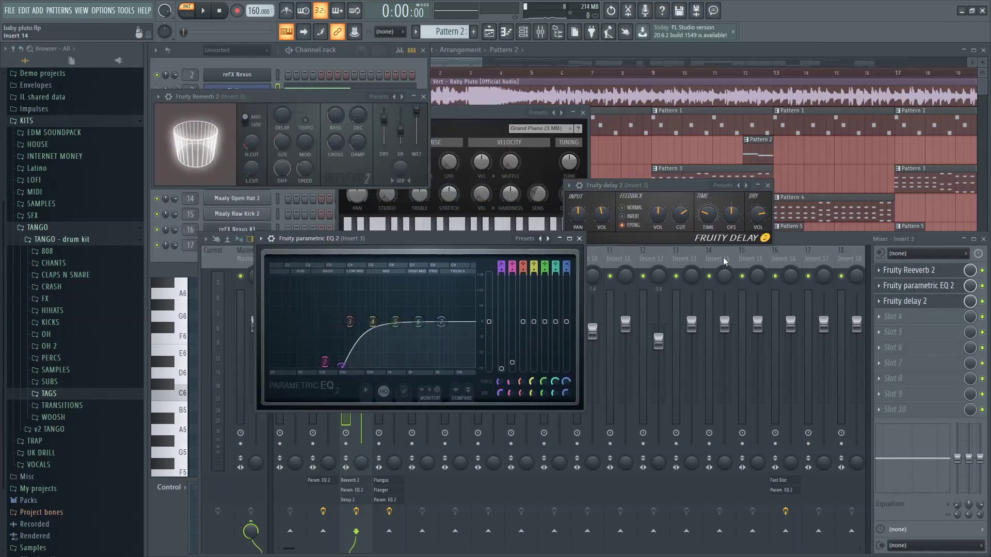
Step: Return to the playlist and play back Tracks 2 and 3 soloed together
left_click_drag(620, 160, 522, 152)
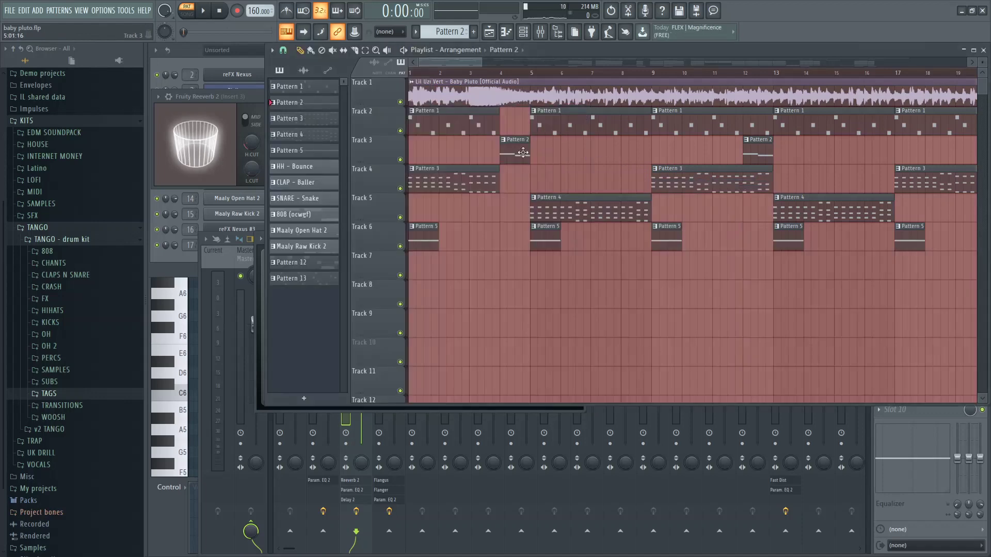
left_click(400, 131, "ctrl")
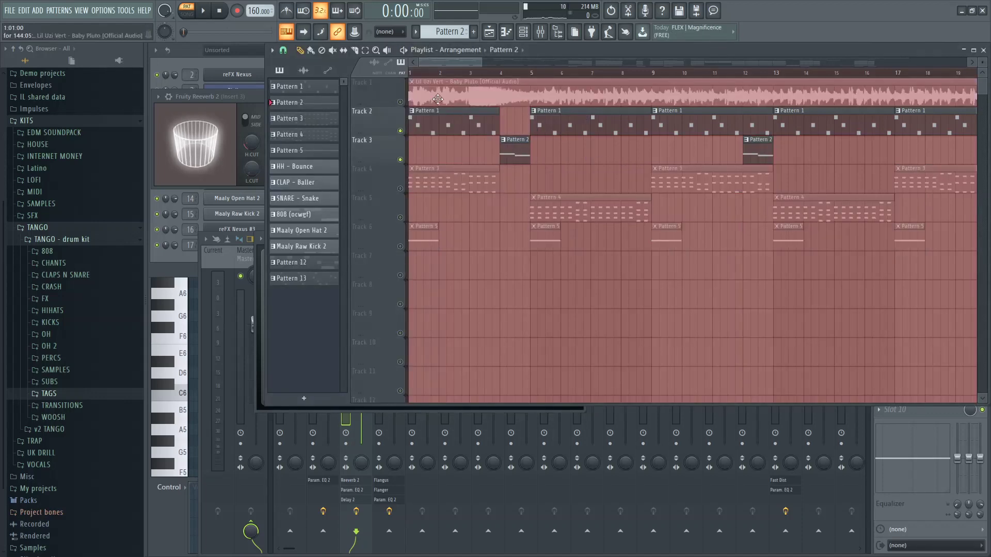
key("space")
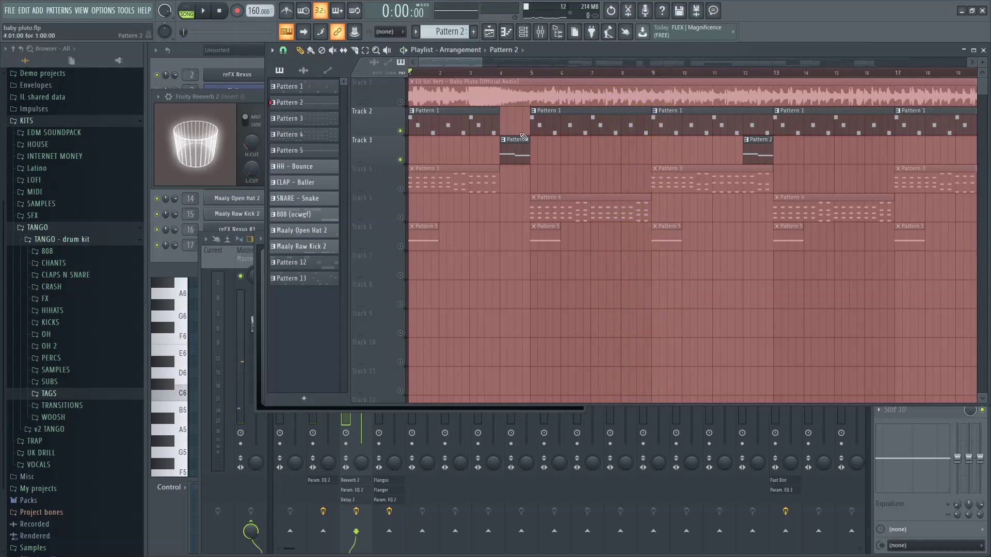
Step: Select bars 5 to 8 with Track 5 soloed, and open the reFX Nexus #2 instrument used in Pattern 3
left_click_drag(536, 78, 593, 87)
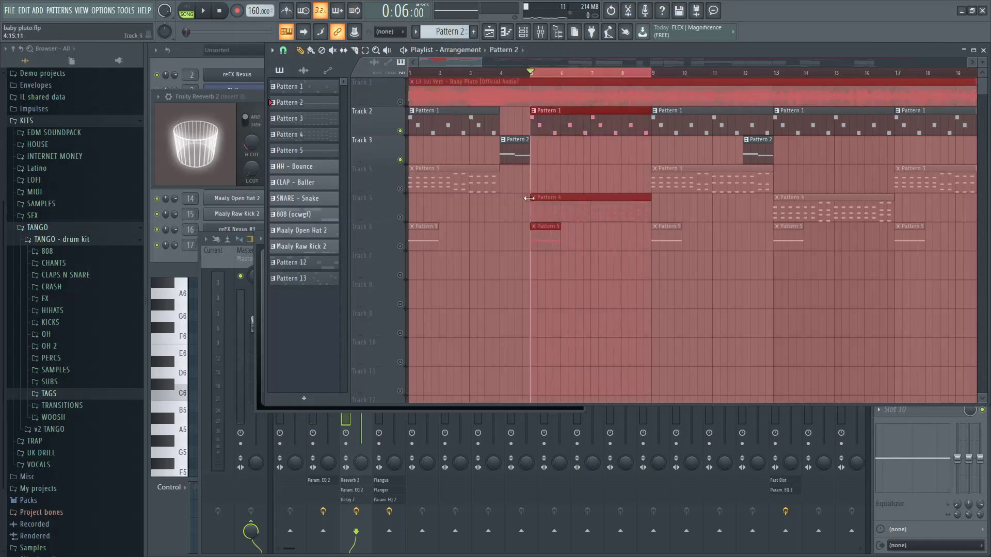
right_click(400, 217)
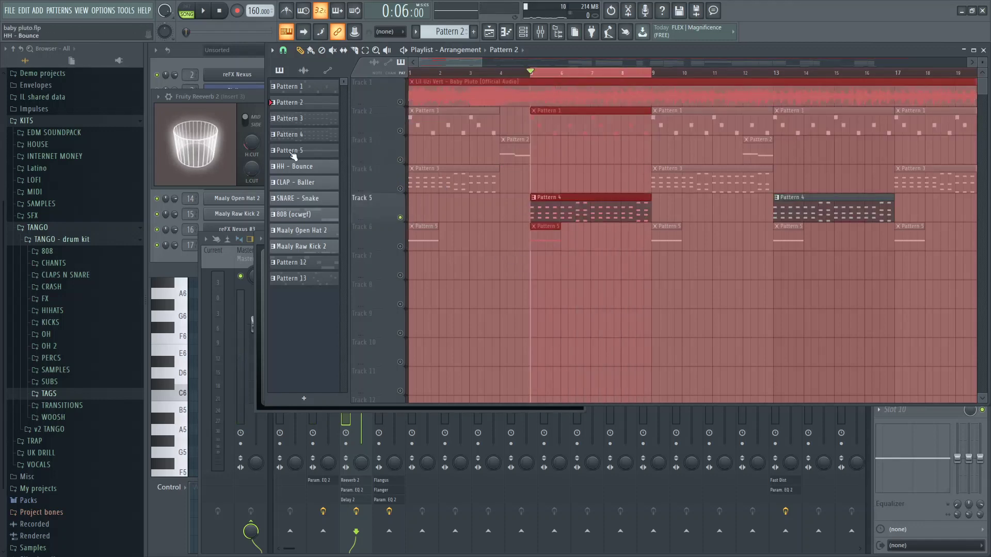
left_click(425, 98)
left_click(354, 65)
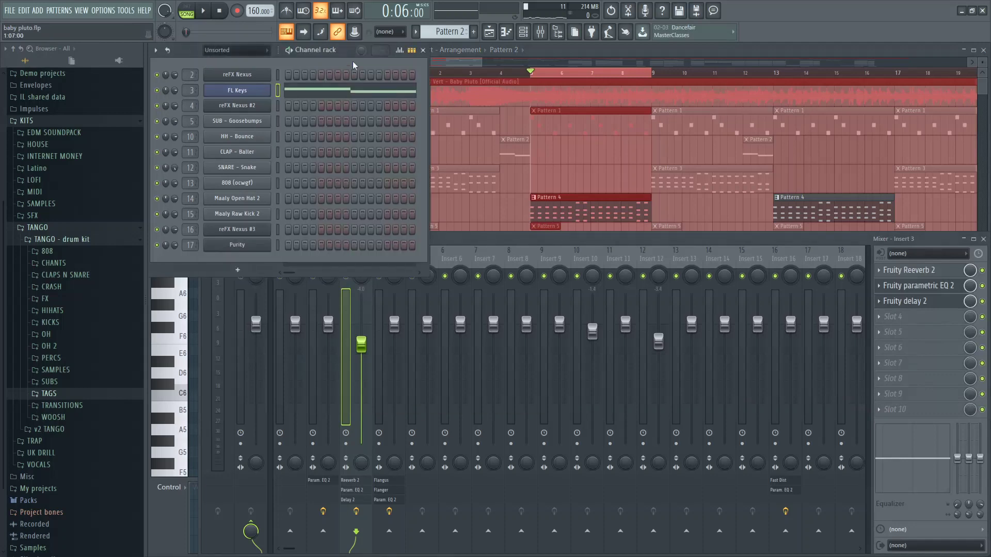
scroll(441, 31, "down", 1)
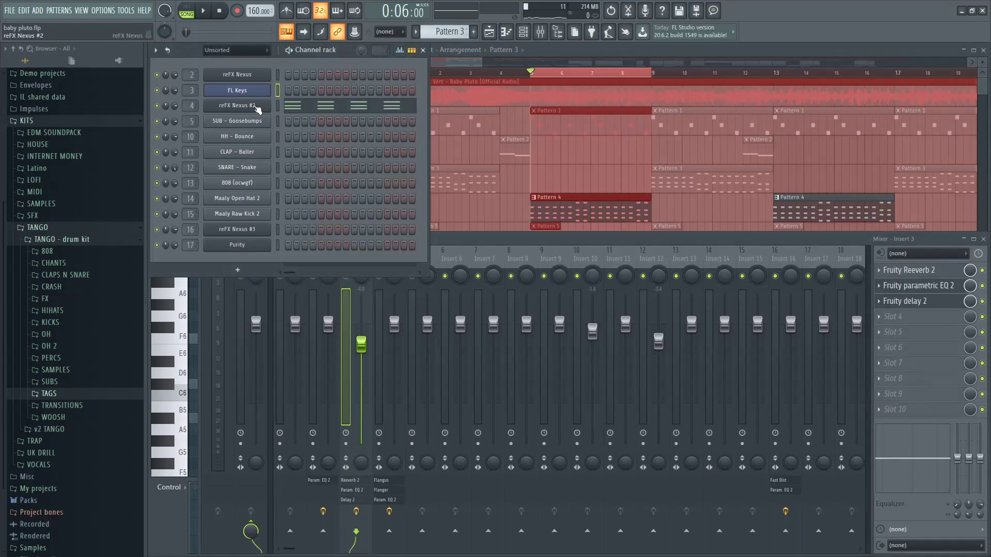
left_click(257, 107)
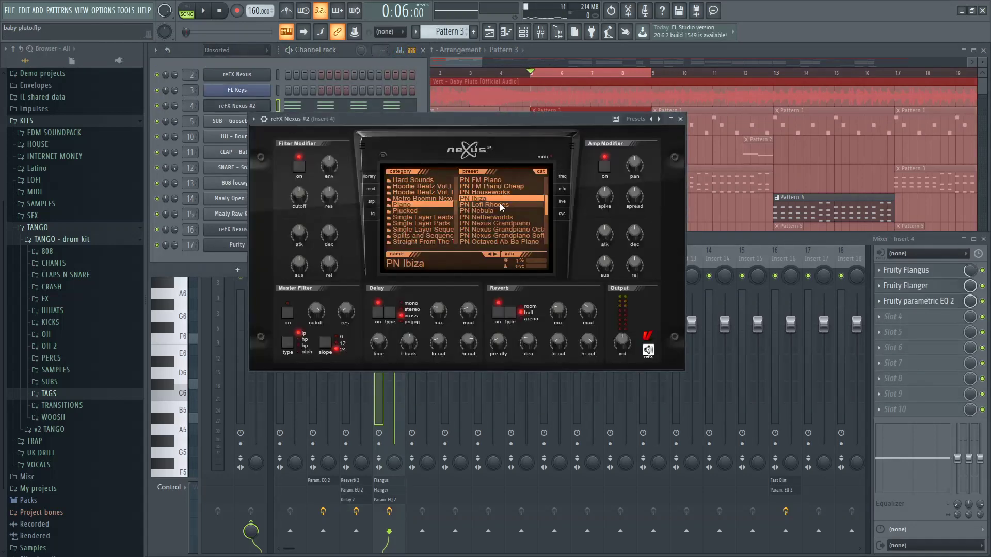
Step: Open the Fruity Flangus, Fruity Flanger and Fruity parametric EQ 2 effects on mixer Insert 4, arranging their windows for viewing
left_click(568, 387)
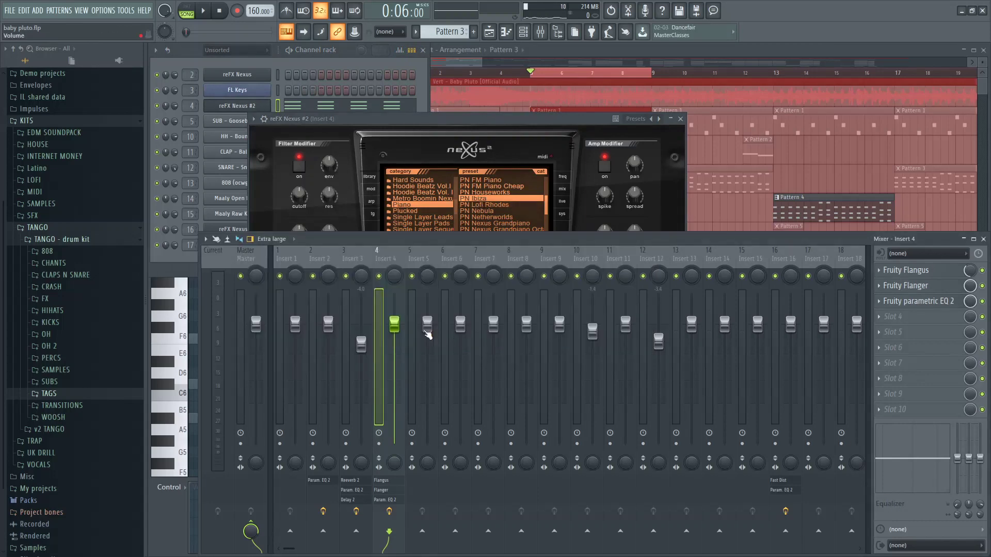
left_click(900, 270)
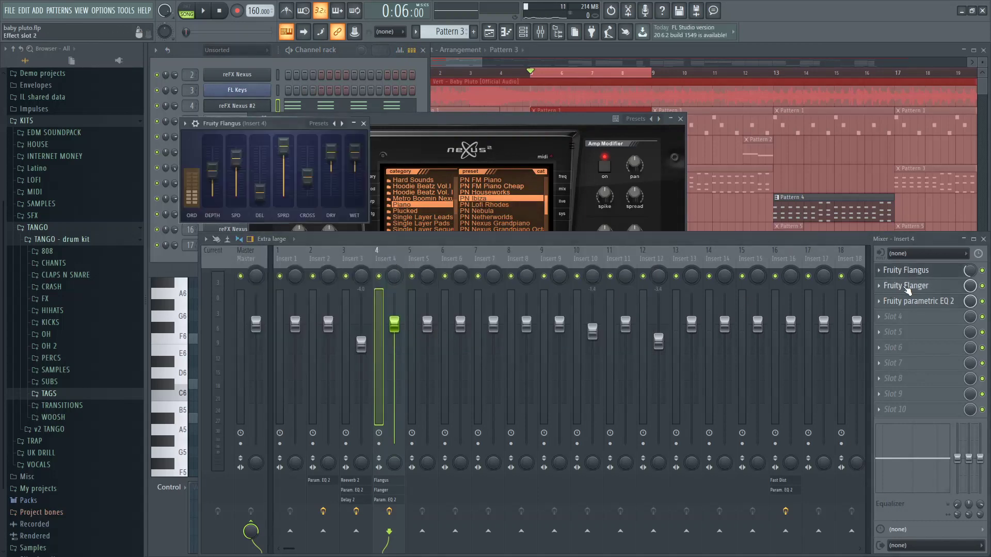
left_click(905, 286)
left_click(912, 301)
left_click_drag(366, 153, 607, 263)
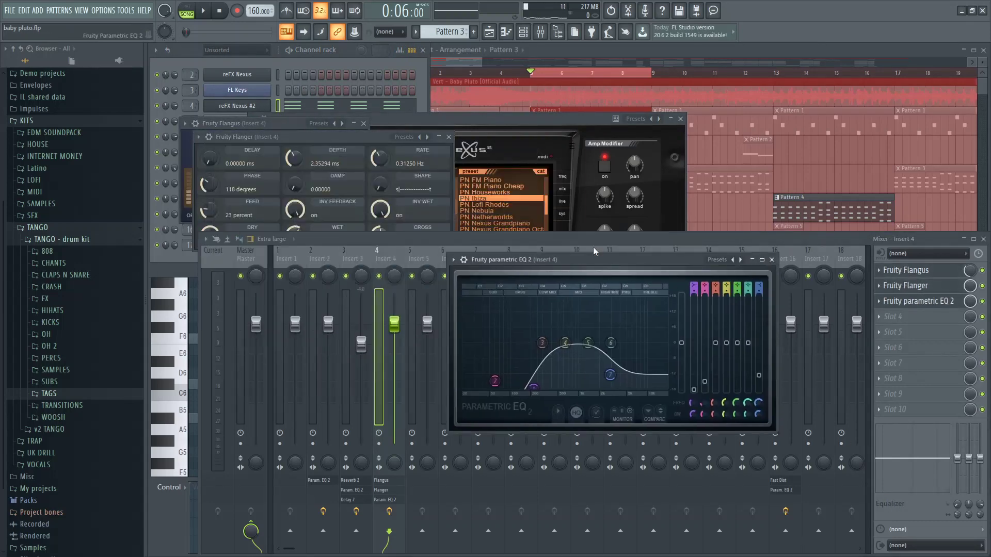
left_click_drag(325, 141, 315, 275)
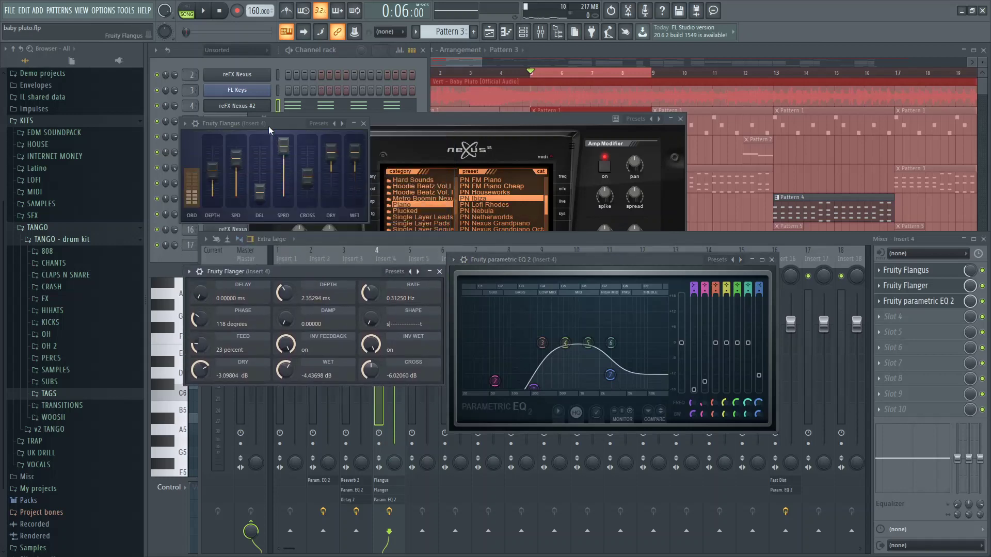
left_click_drag(269, 130, 437, 171)
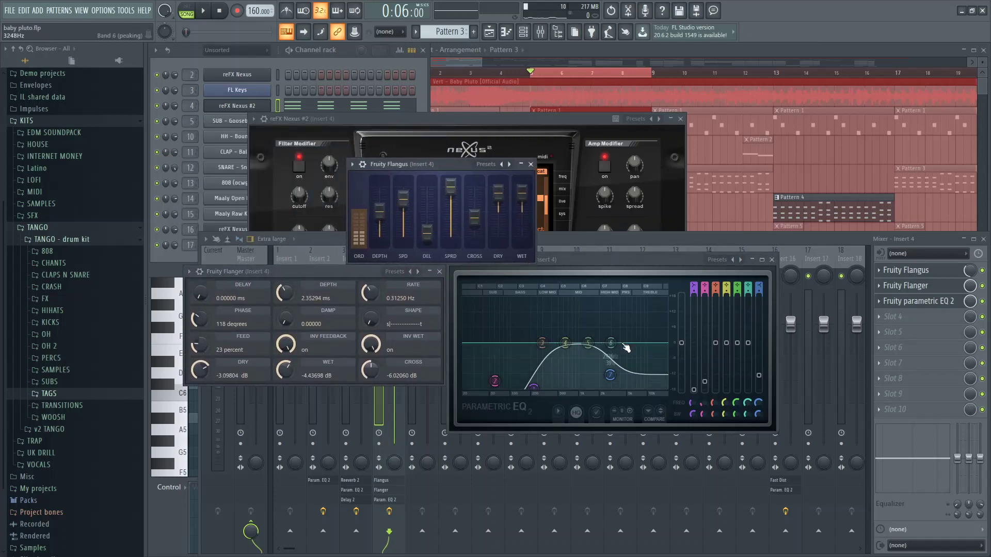
Step: Open the Pattern 4 clip's chord notes in the piano roll, play them back and return to the playlist
left_click(880, 245)
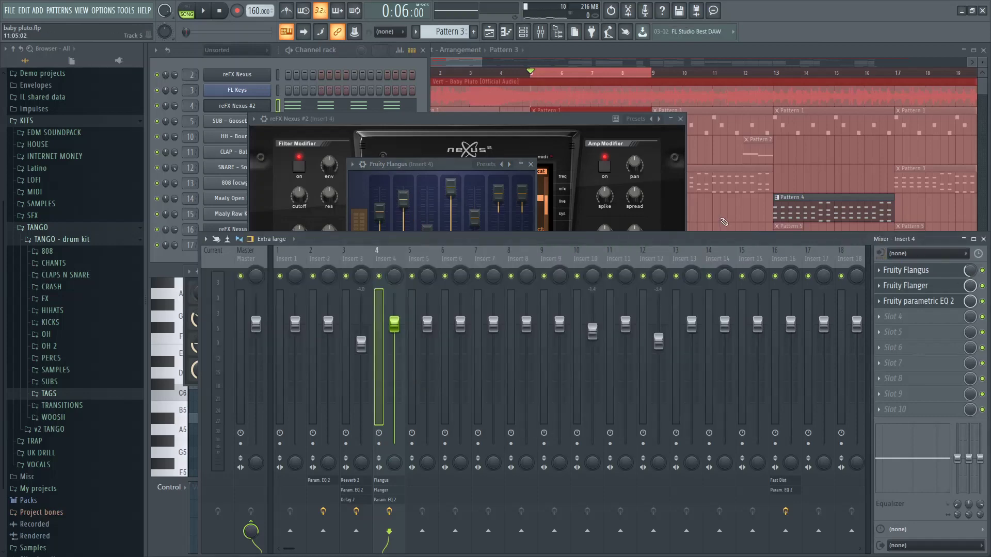
left_click(724, 222)
double_click(567, 204)
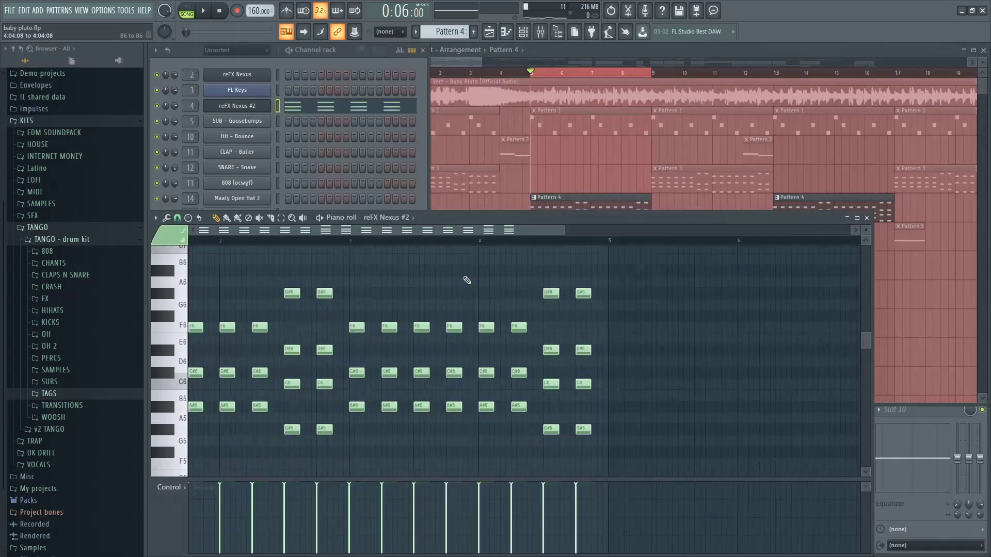
key("space")
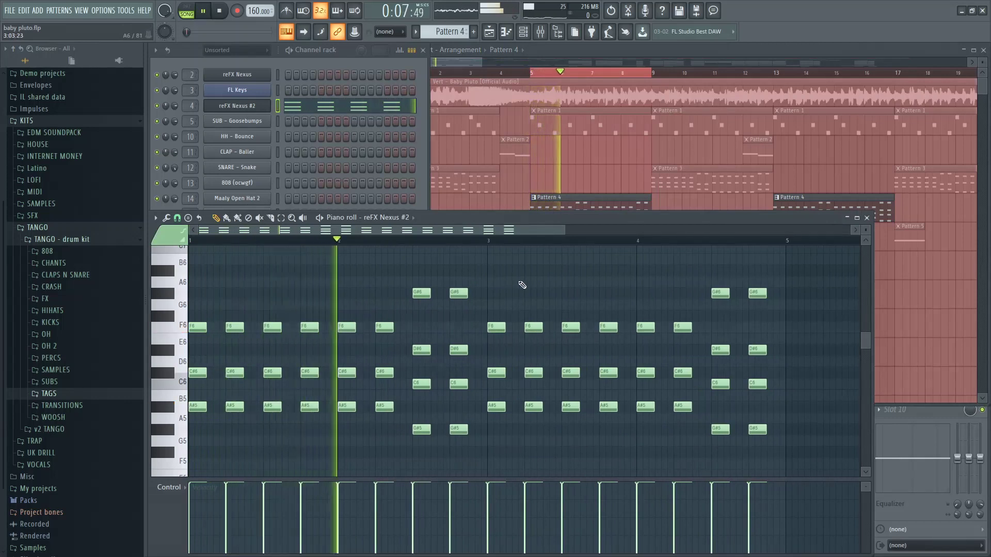
scroll(583, 297, "down", 1)
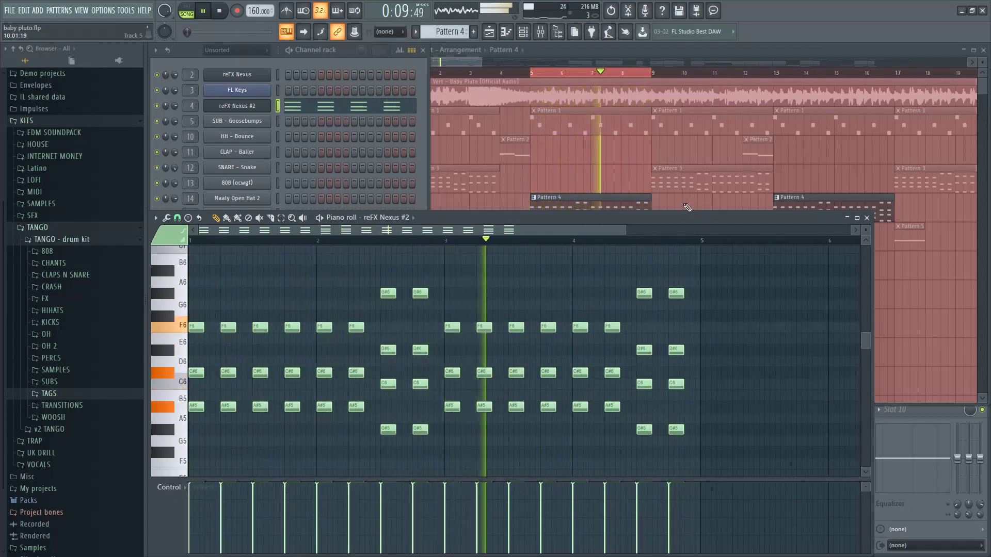
key("F5")
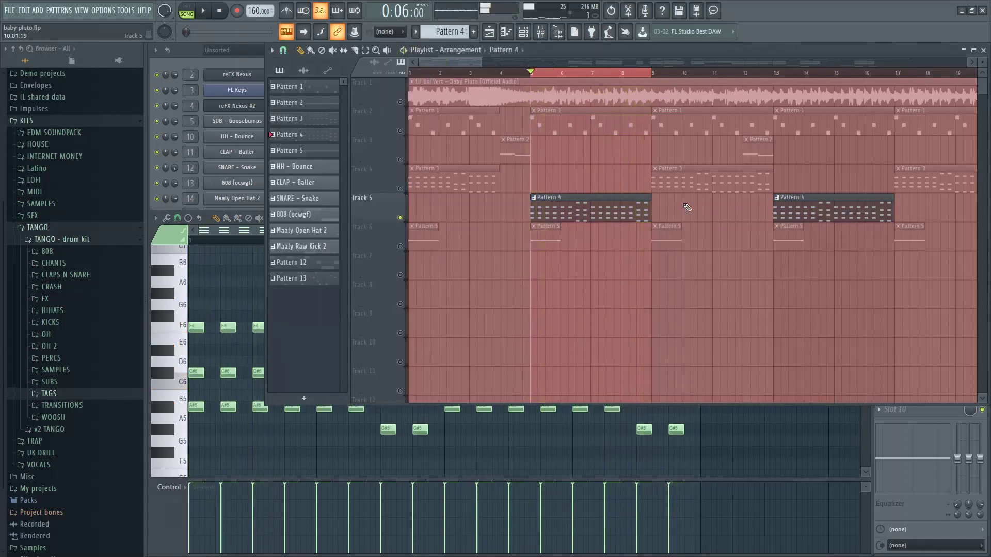
Step: Select bars 9 to 12 with Track 4 soloed, open the Pattern 3 clip's notes and play them back, then unsolo the track
scroll(555, 118, "up", 2)
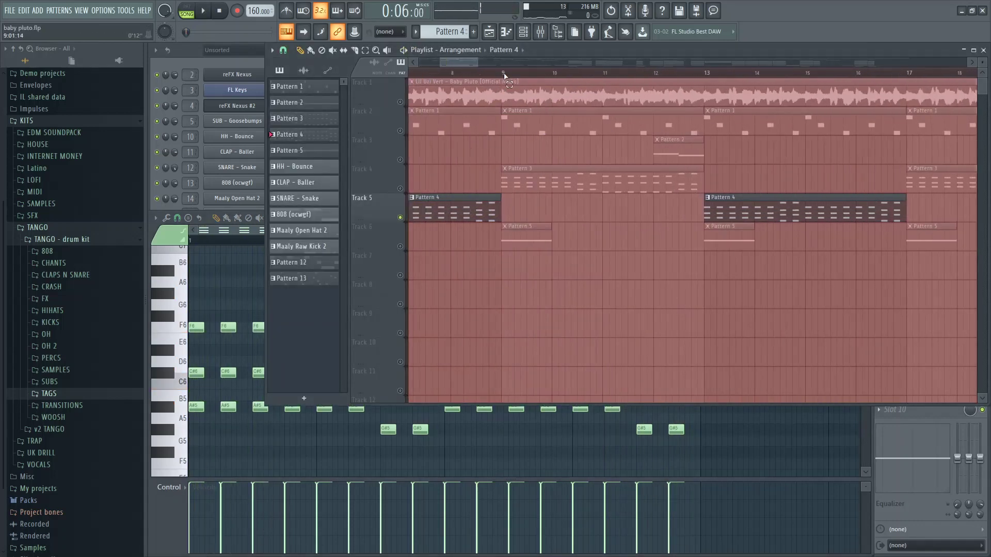
left_click_drag(505, 76, 693, 110)
double_click(509, 185)
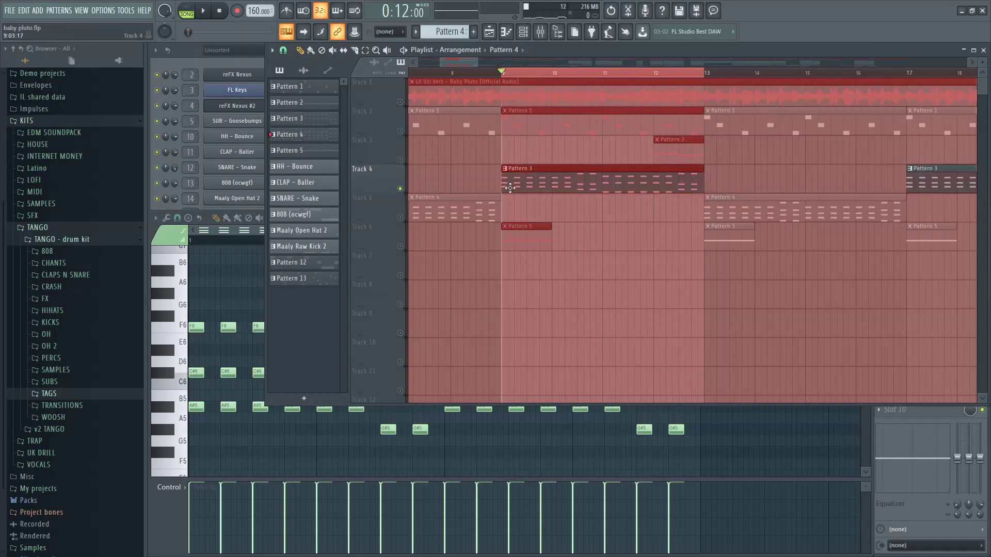
key("space")
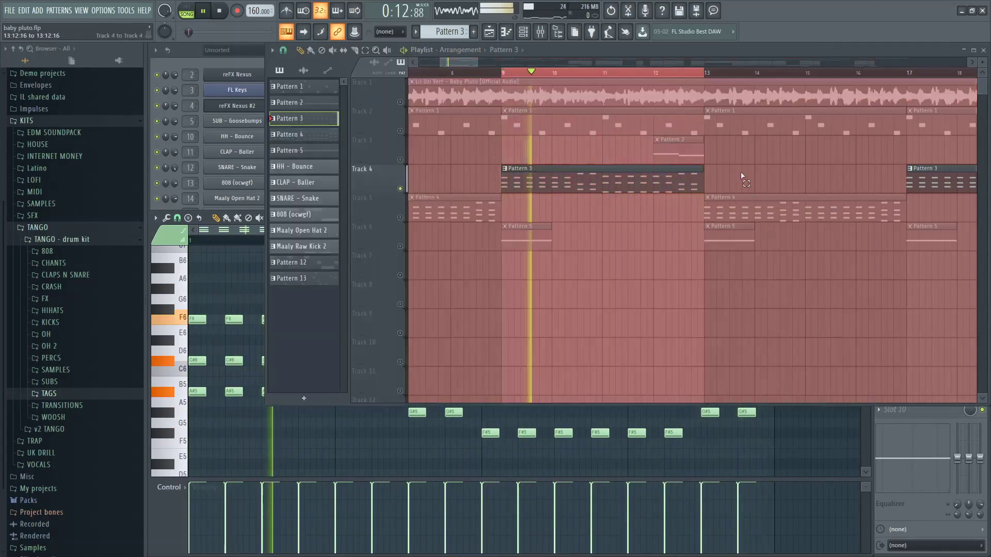
key("F5")
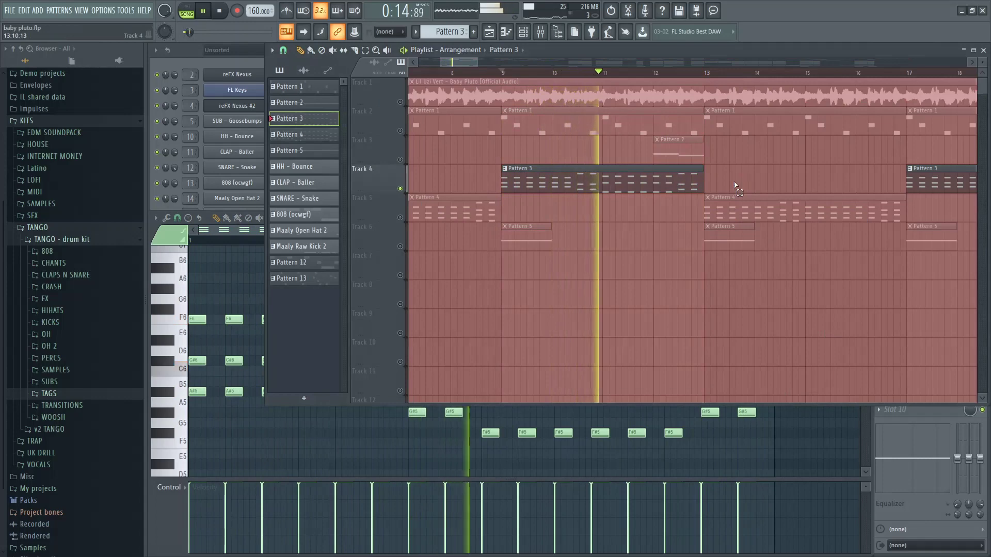
key("space")
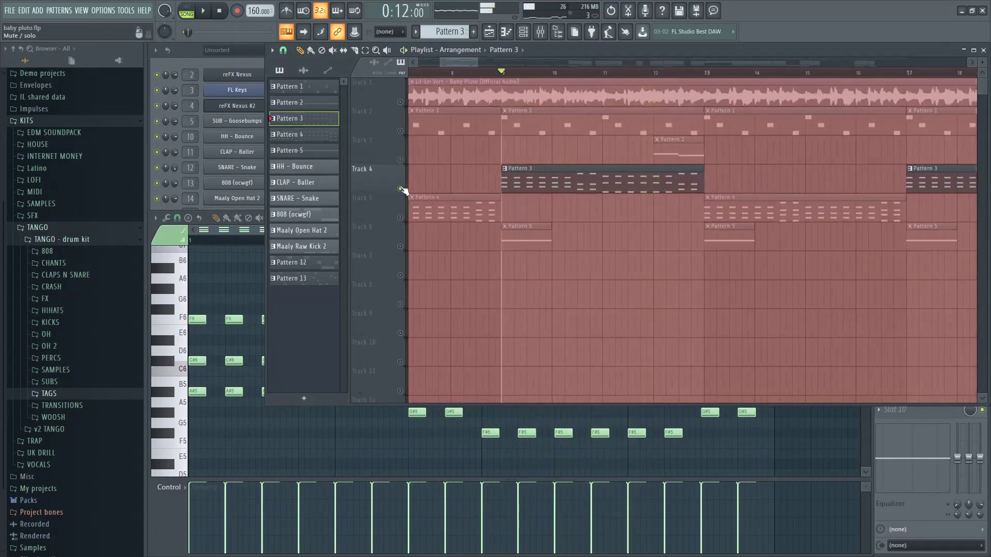
scroll(433, 158, "down", 6)
scroll(434, 155, "up", 6)
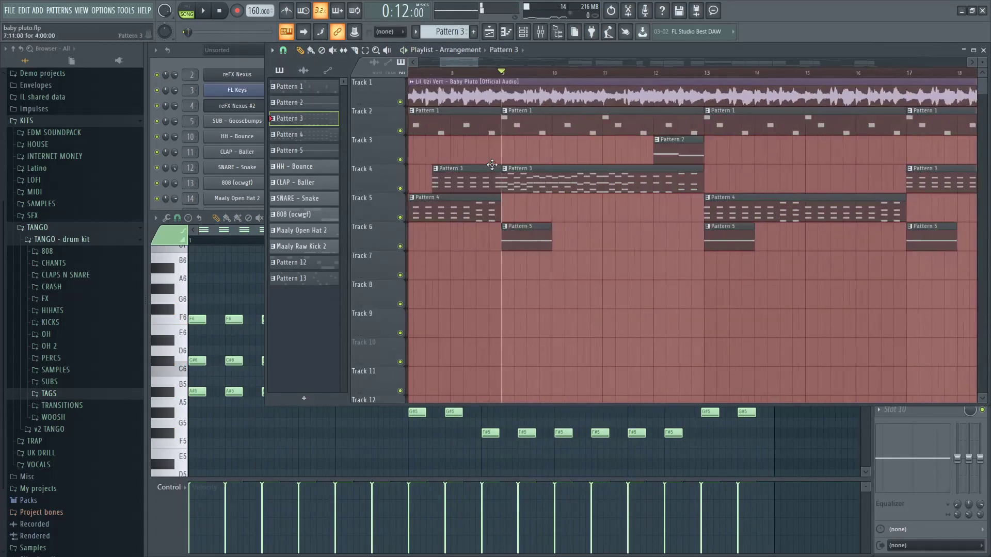
Step: Solo Track 6 in the playlist and play its Pattern 5 clip from the start
scroll(491, 72, "left", 4)
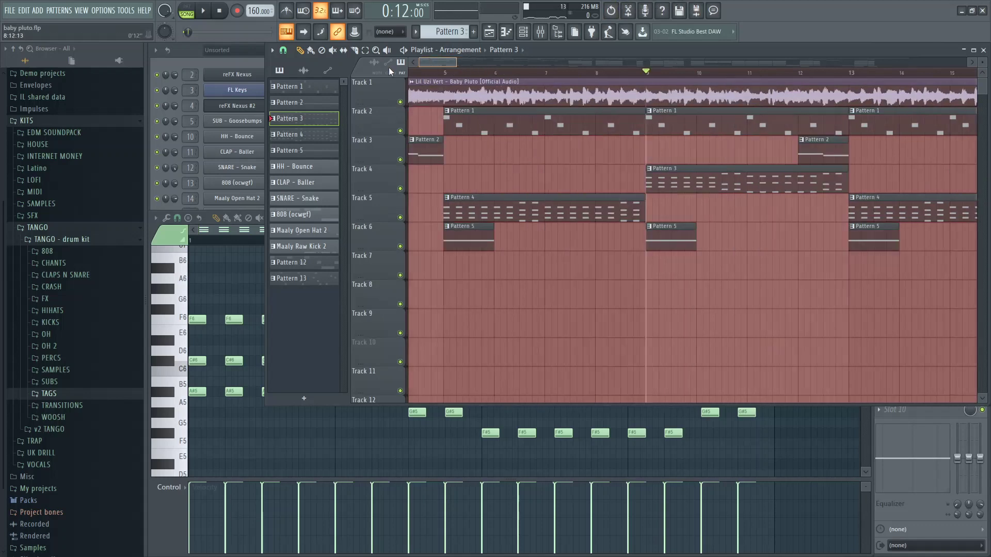
right_click(400, 248)
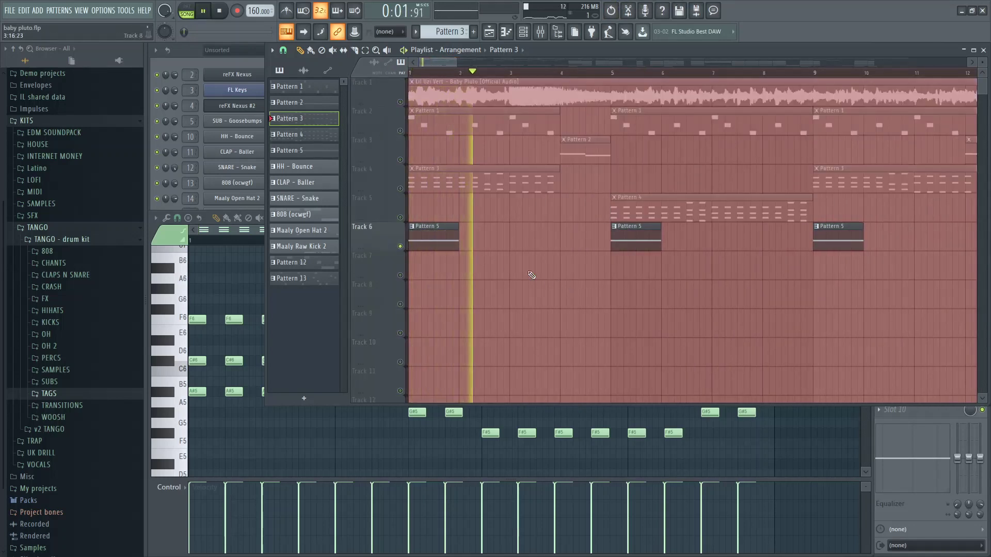
left_click(189, 54)
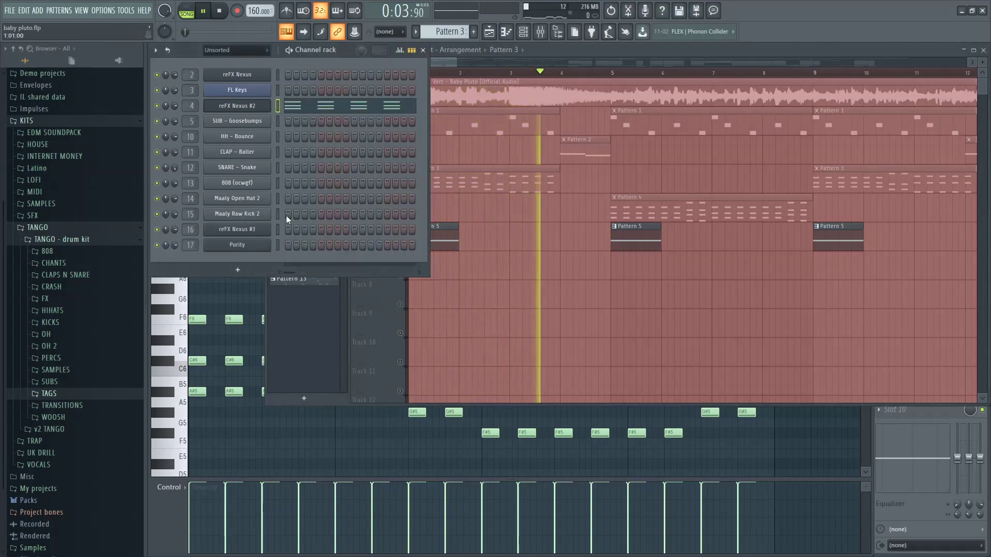
key("space")
Step: Open the SUB - Goosebumps channel's sampler settings to examine the sample used in Pattern 5
left_click(237, 120)
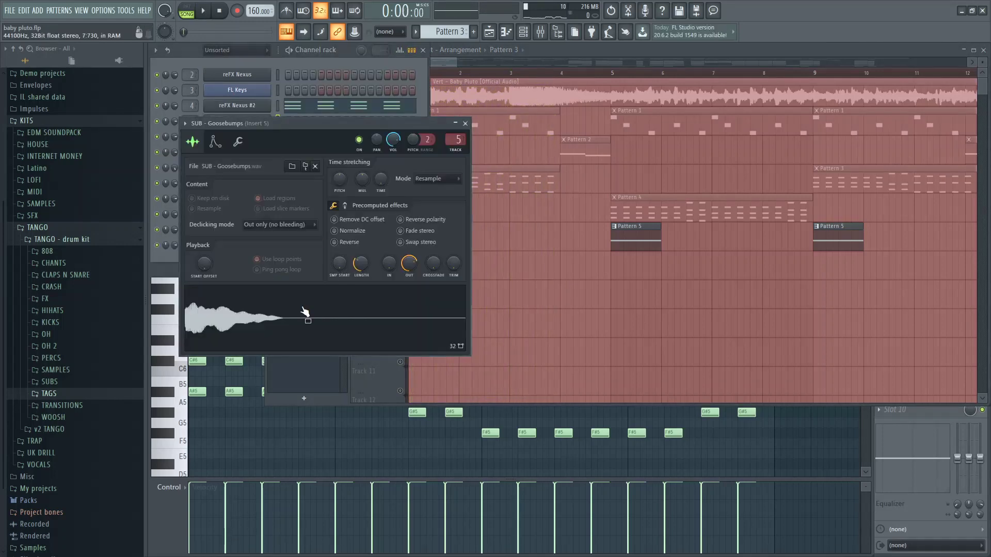
left_click(537, 256)
key("space")
left_click(241, 128)
key("space")
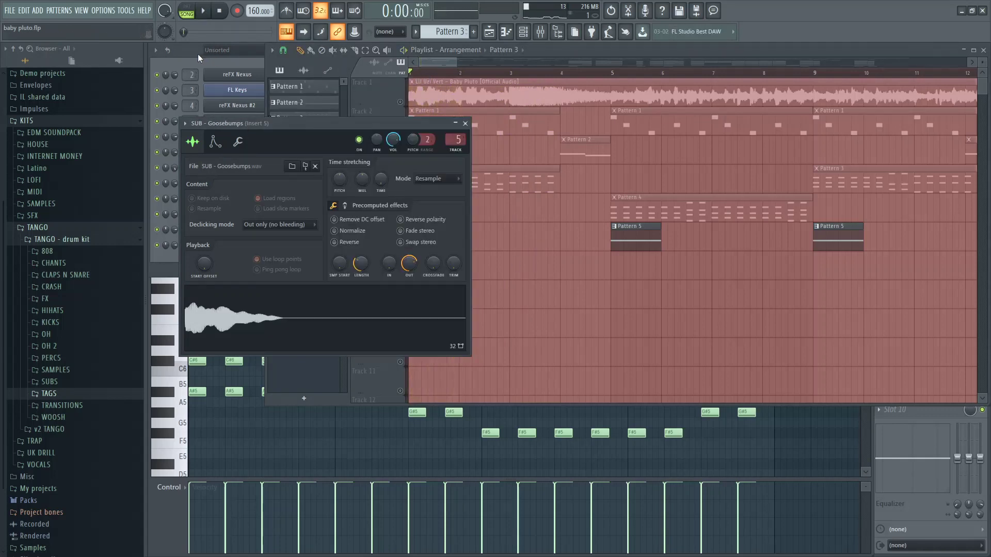
Step: Switch to the HH - Bounce pattern and play its hi-hat notes in the piano roll
key("F6")
scroll(429, 31, "down", 2)
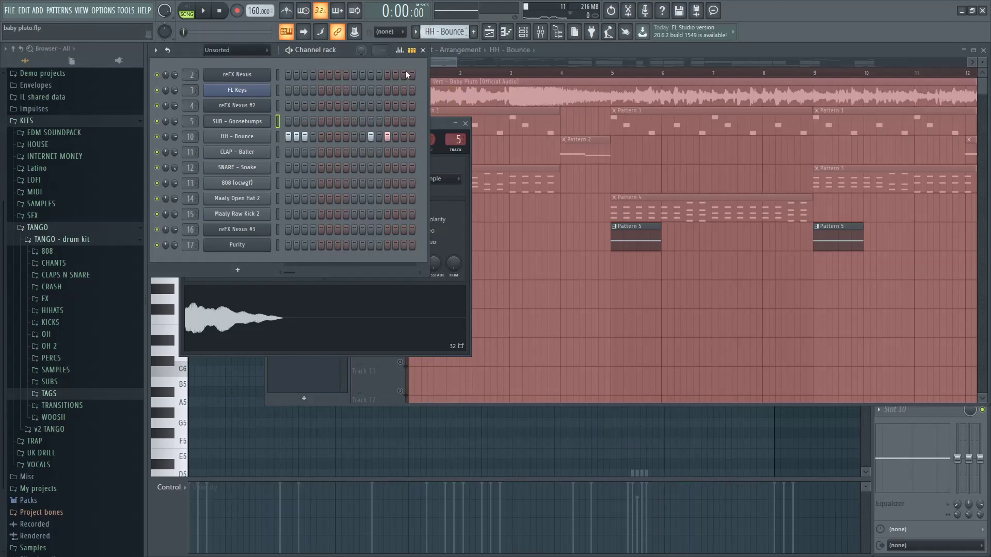
left_click(255, 140)
key("F7")
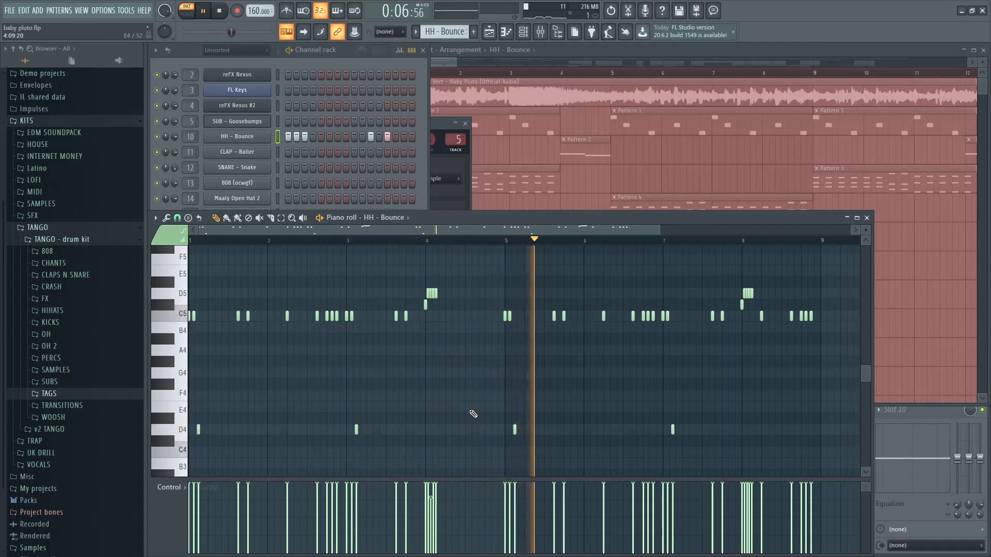
Step: Inspect the HH - Bounce channel's sampler settings, then close them and stop playback
left_click(255, 136)
left_click_drag(276, 136, 374, 90)
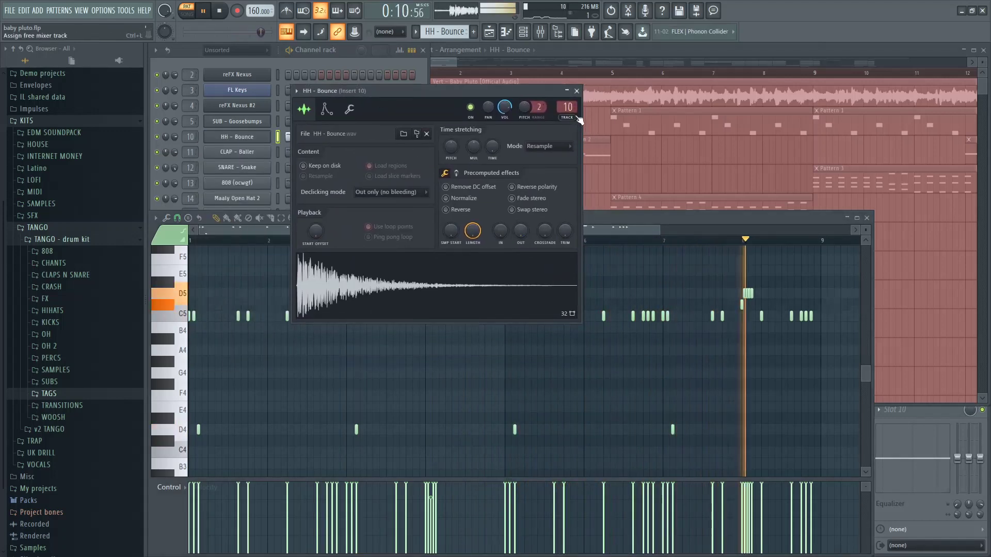
key("Escape")
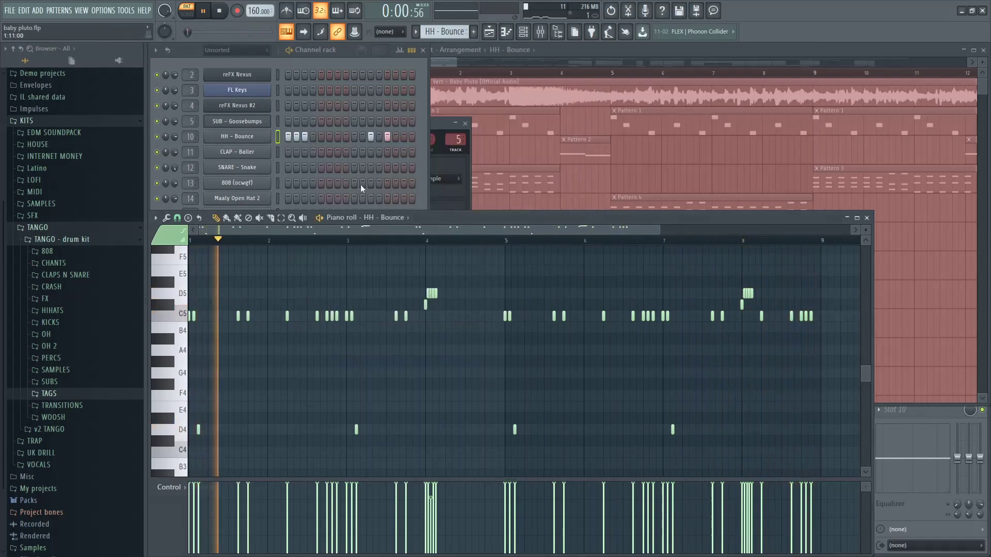
left_click(202, 53)
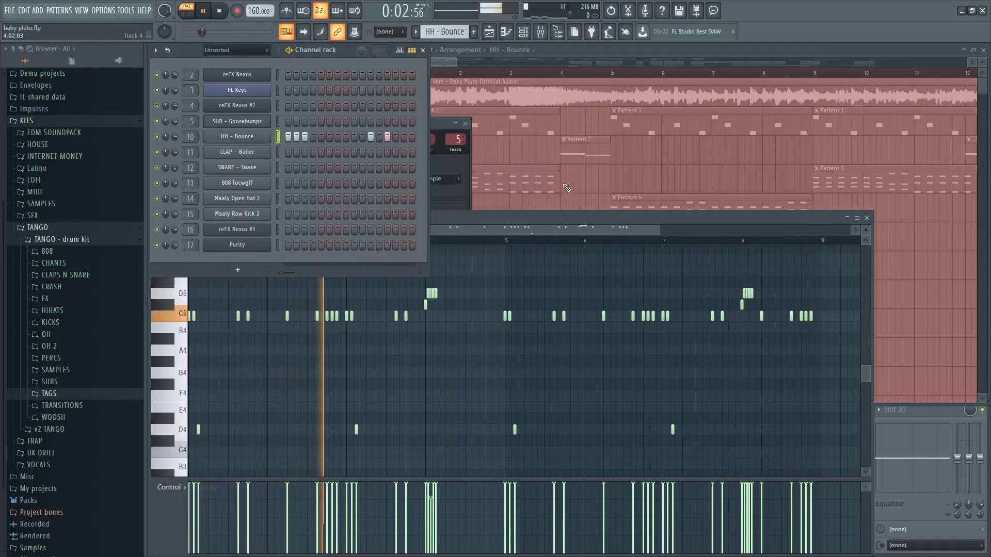
key("space")
Step: Inspect the CLAP - Baller sampler settings and play the pattern's clap notes in the piano roll
left_click(255, 152)
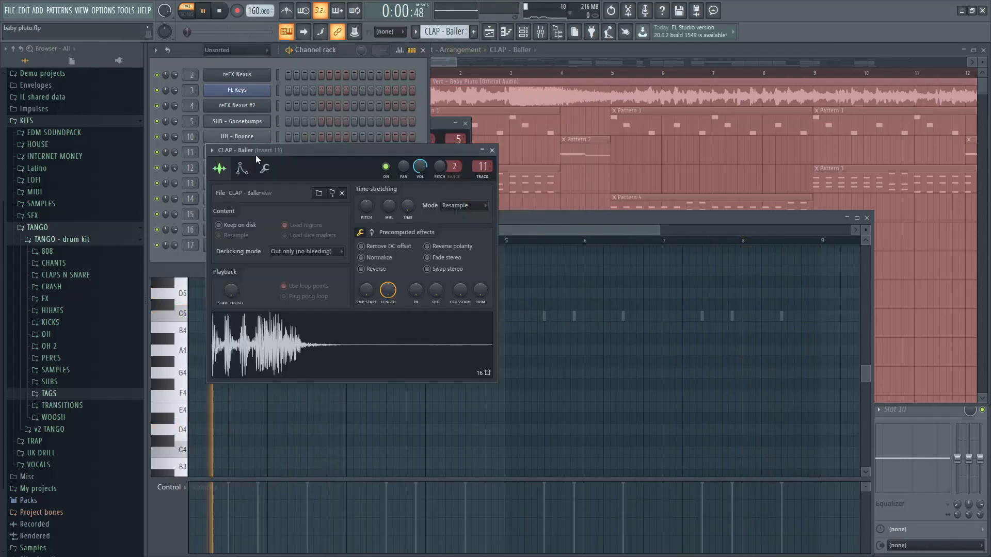
left_click_drag(347, 153, 357, 247)
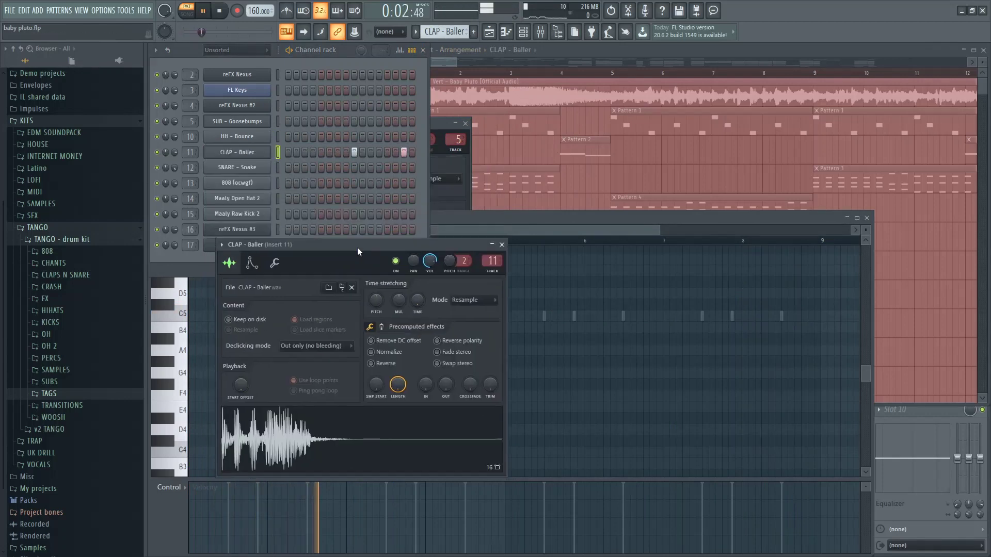
right_click(269, 150)
left_click(296, 147)
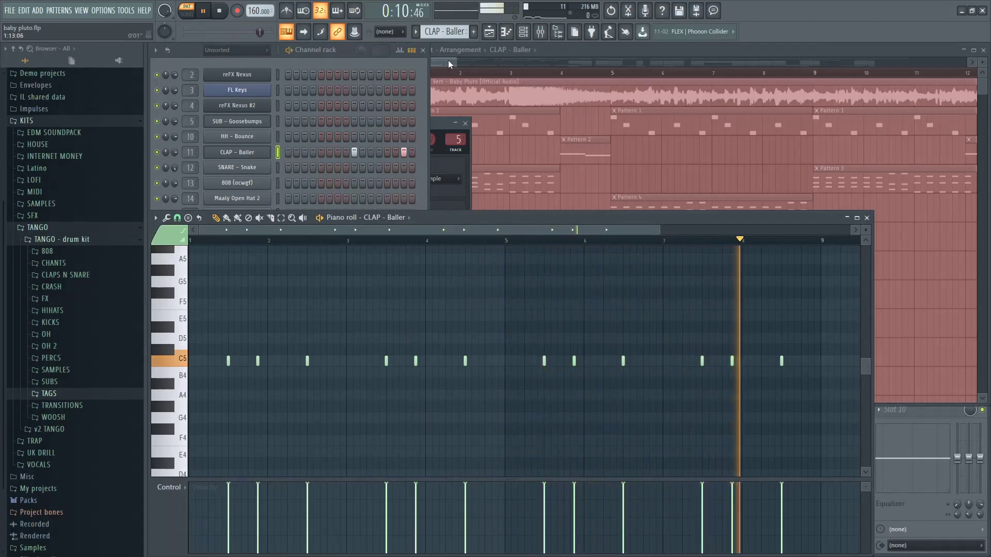
key("space")
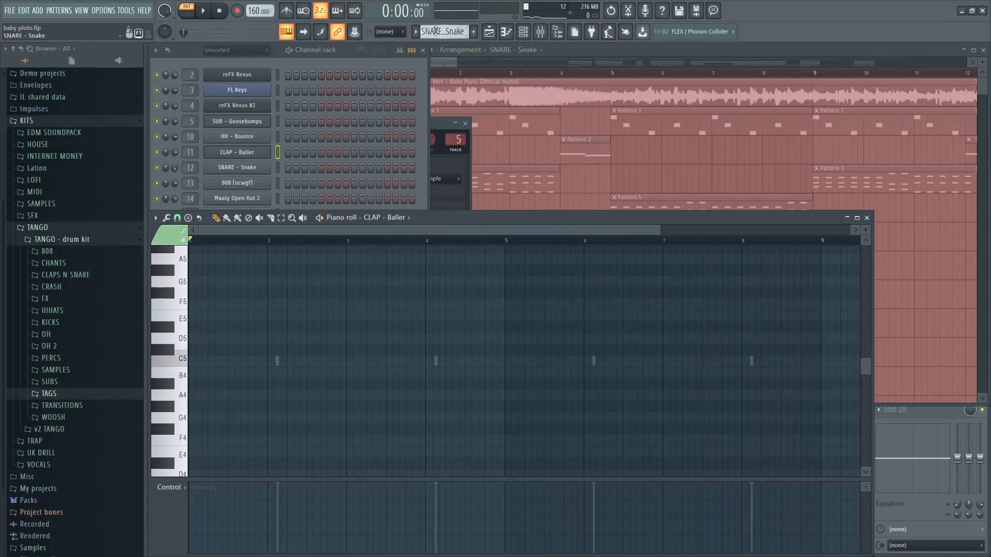
Step: Open the SNARE - Snake pattern's notes in the piano roll and play them back
right_click(247, 174)
left_click(289, 169)
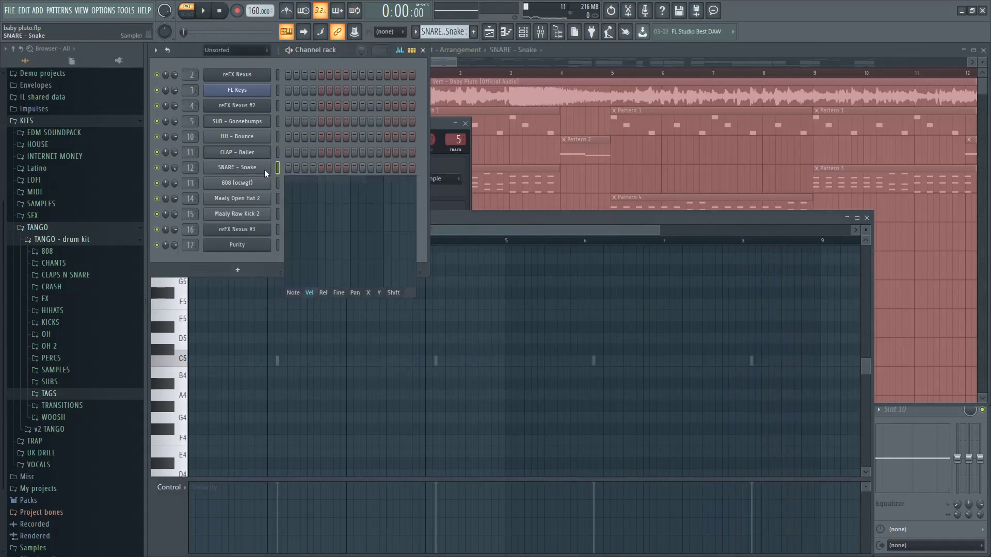
key("space")
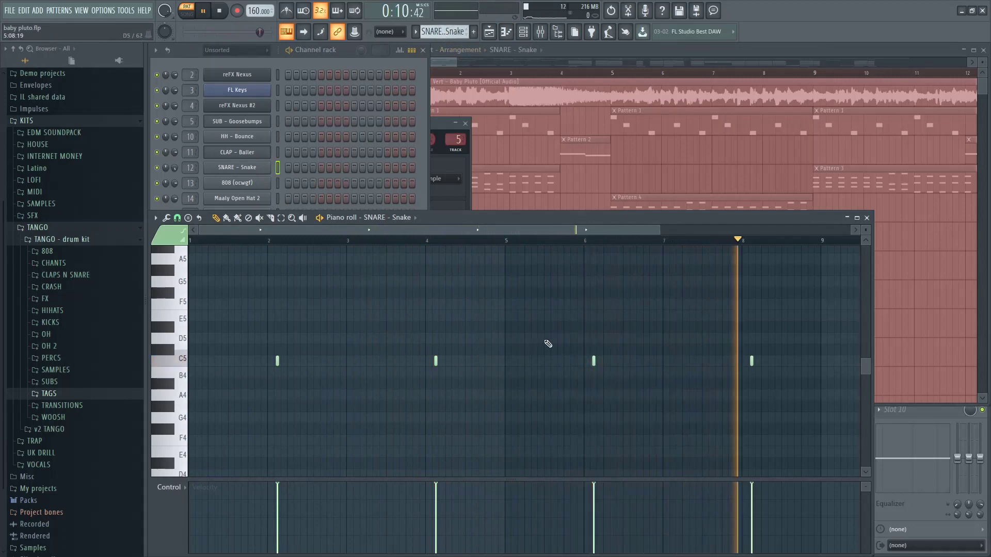
key("space")
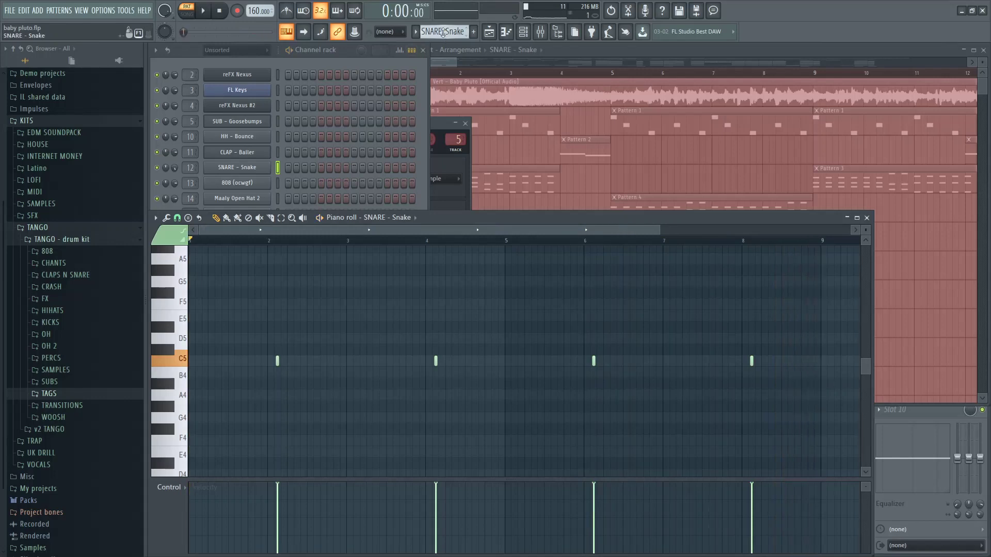
Step: Switch to the 808 (ocwgf) pattern and open its channel's sampler settings for viewing
scroll(444, 32, "down", 1)
left_click(260, 190)
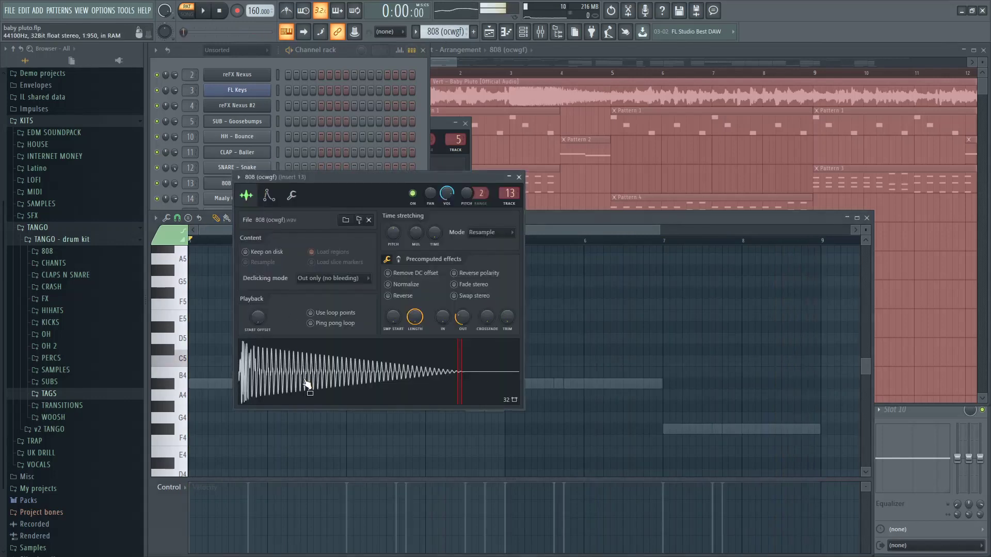
left_click_drag(297, 167, 343, 176)
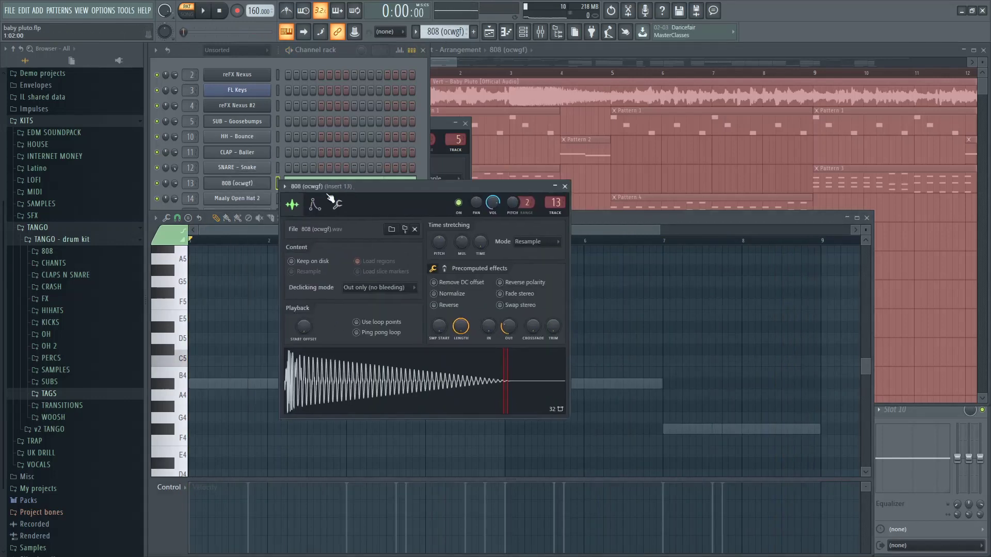
Step: Open the 808 (ocwgf) notes in the piano roll, play them back and return to the channel rack
left_click(274, 184)
left_click(275, 185)
scroll(358, 320, "down", 4)
key("space")
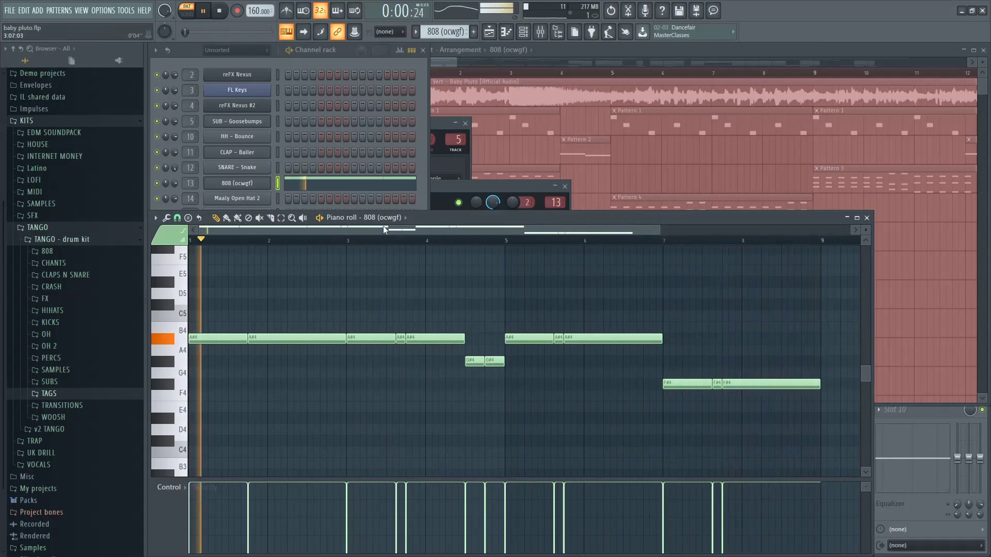
left_click(185, 61)
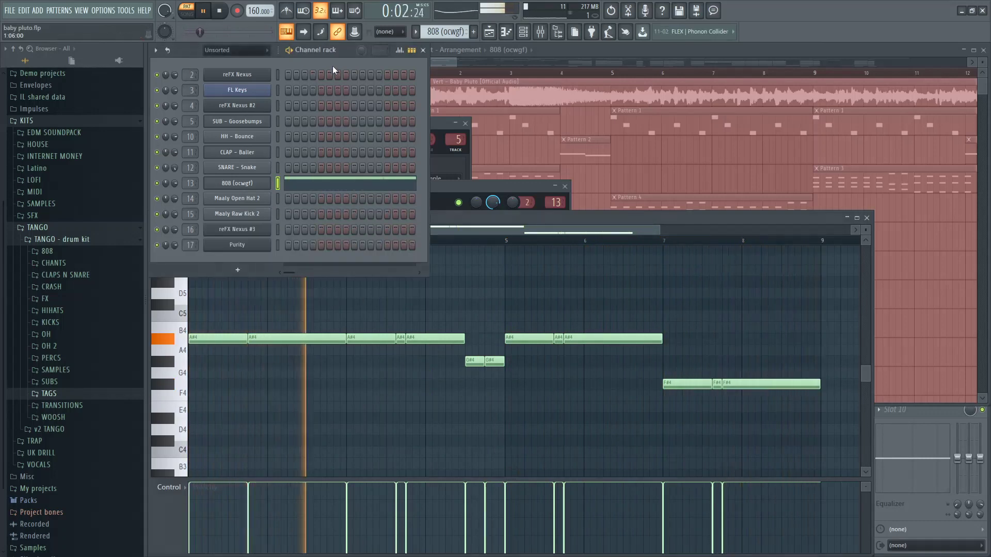
key("space")
Step: Play the Maaly Open Hat 2 notes in the piano roll and inspect the channel's sampler settings
left_click(343, 196)
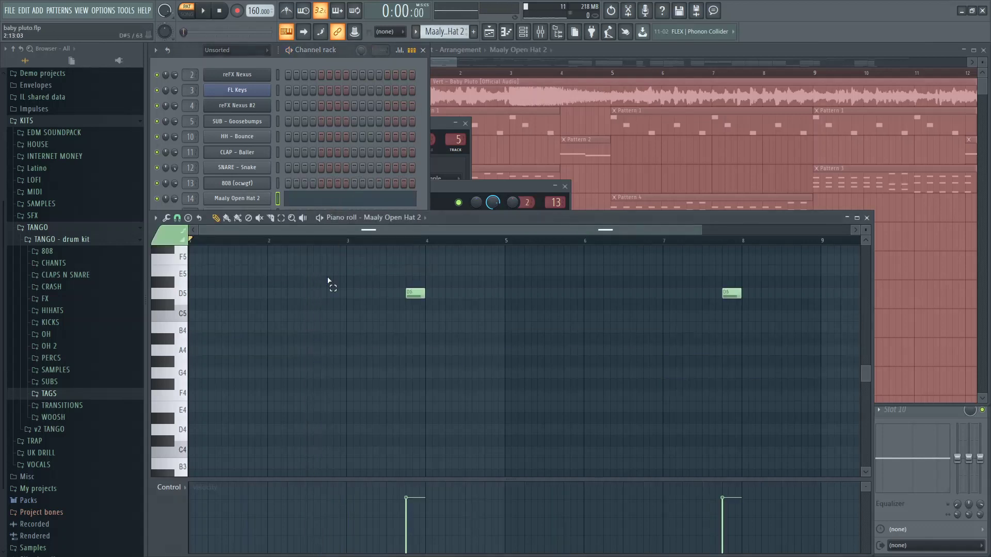
key("space")
left_click(268, 201)
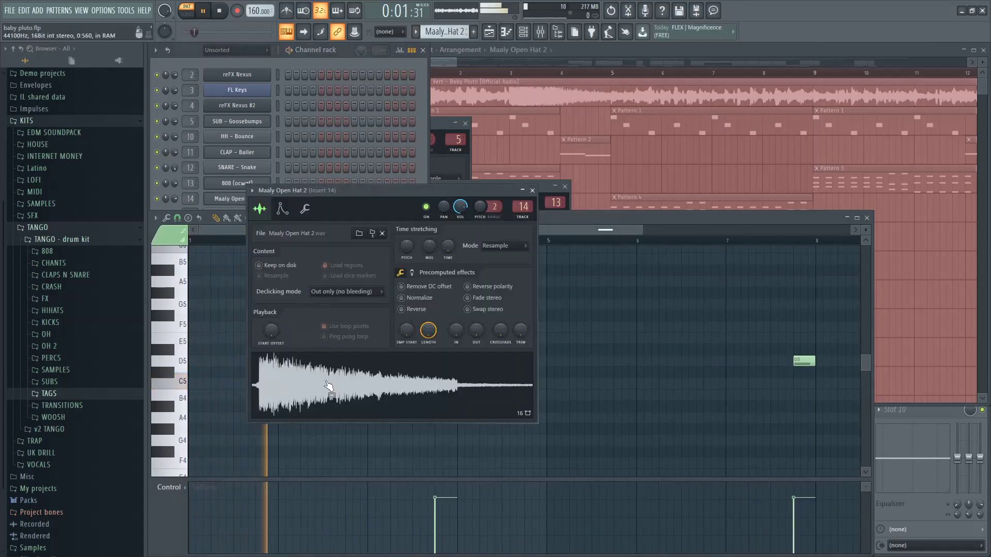
left_click(609, 311)
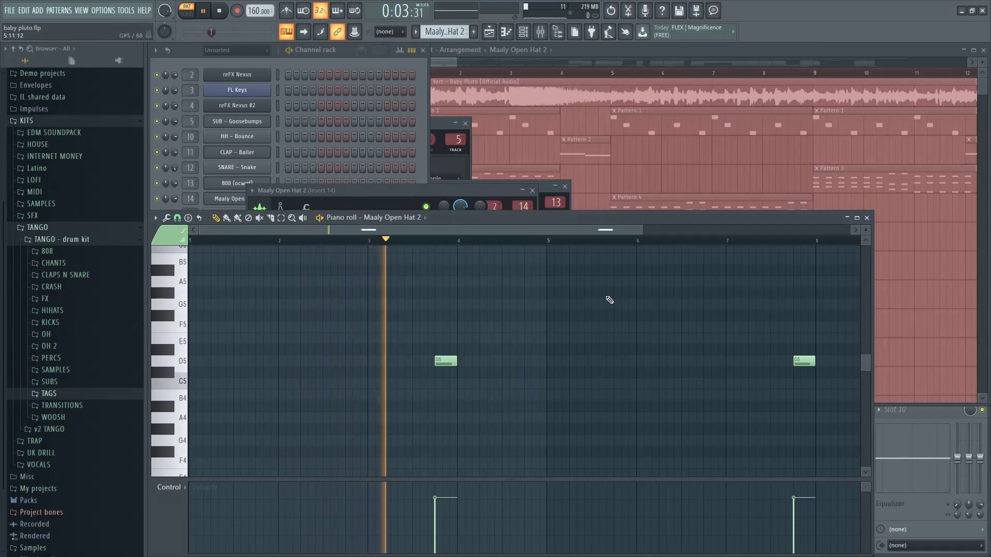
scroll(610, 300, "down", 1)
scroll(610, 300, "down", 1)
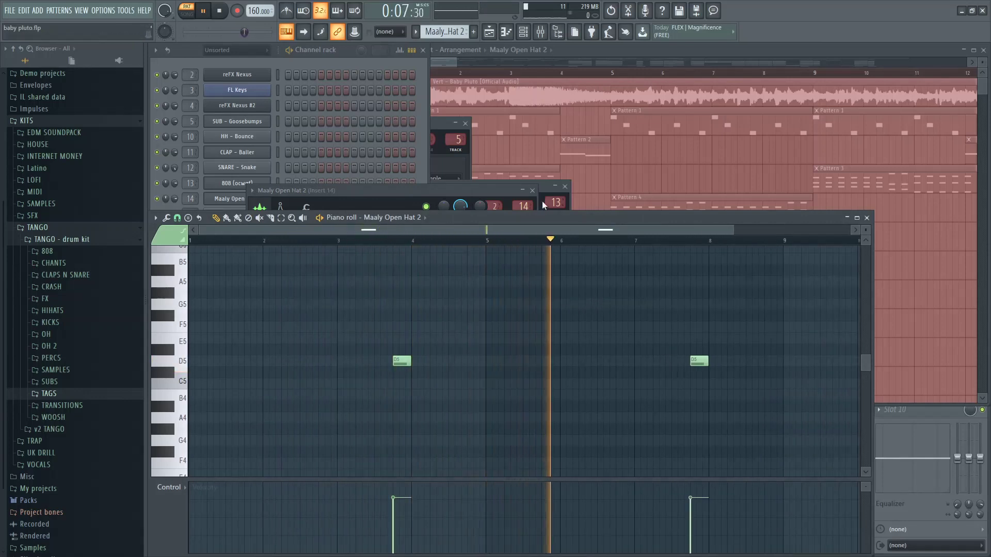
Step: Close the Maaly Open Hat 2, 808 (ocwgf) and SUB - Goosebumps sampler windows and stop playback
left_click(533, 191)
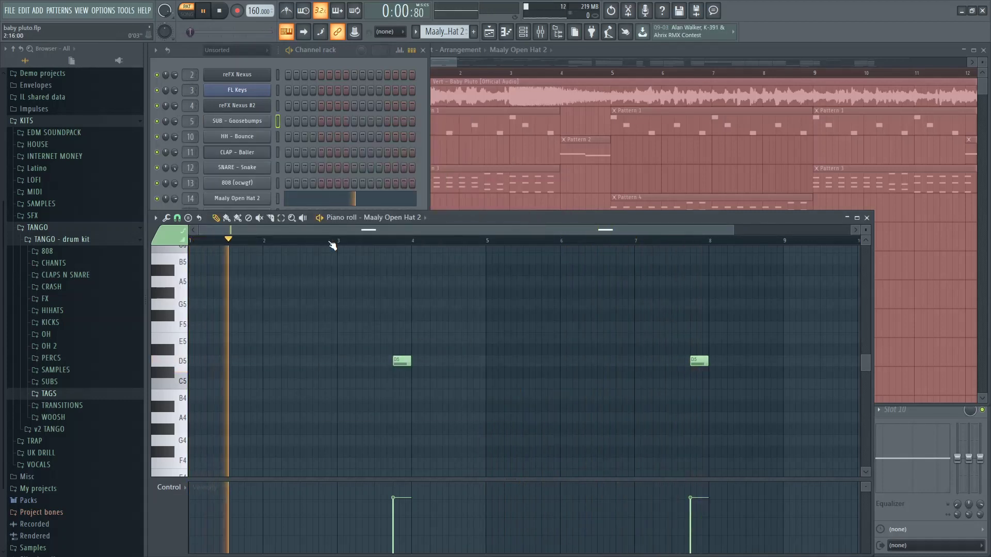
key("space")
left_click(272, 52)
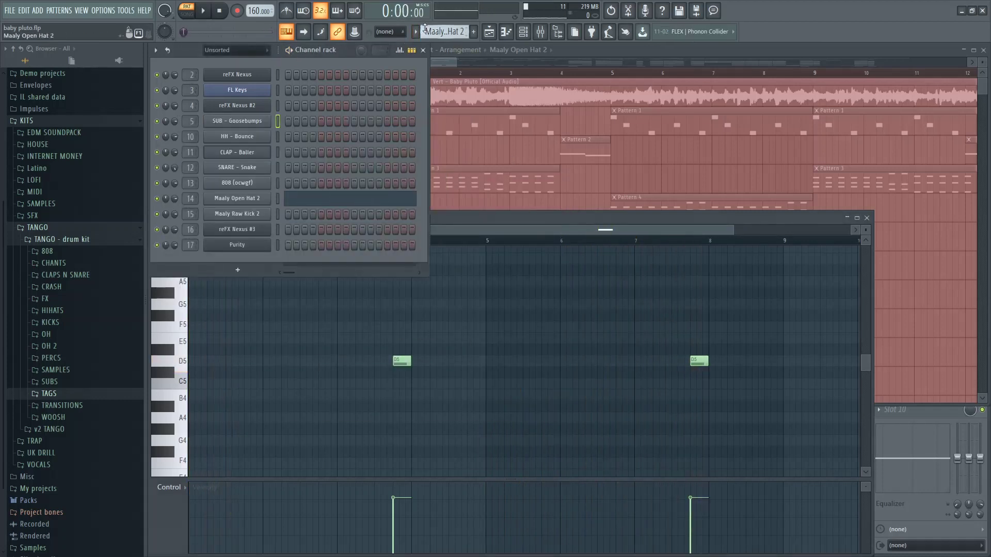
Step: Open the Maaly Raw Kick 2 notes and sampler settings, and play the pattern back from bar 5
left_click(303, 215)
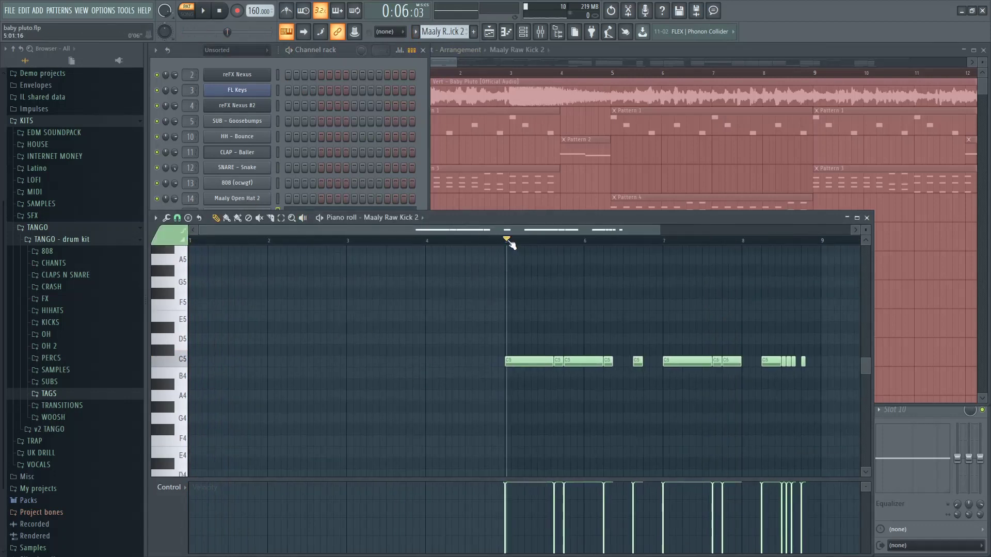
left_click(274, 199)
left_click(253, 214)
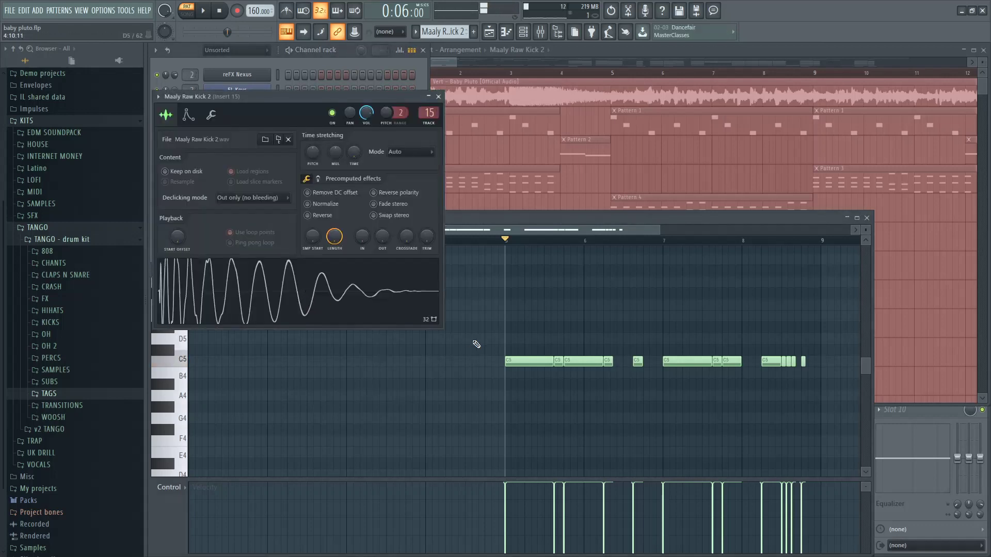
key("space")
scroll(480, 347, "down", 2)
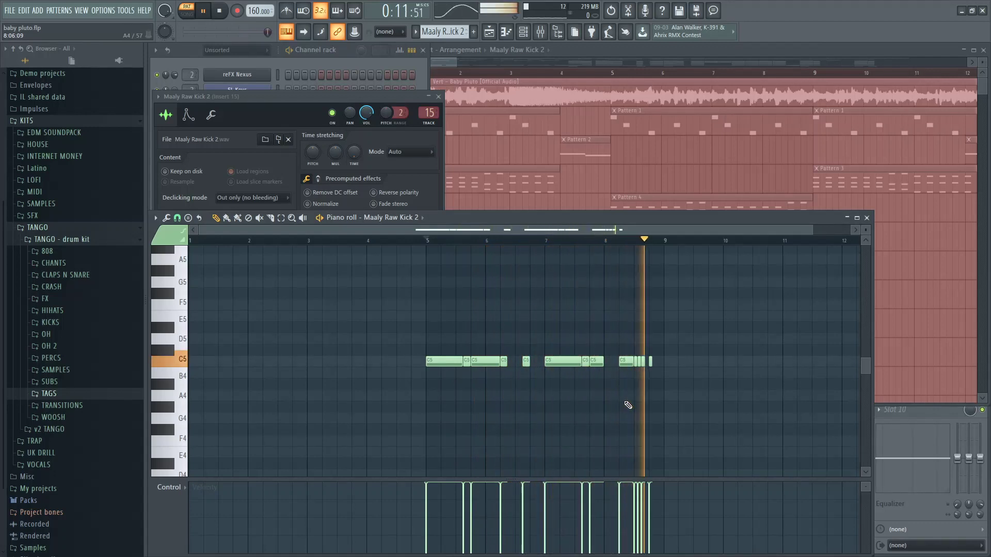
left_click(315, 49)
key("space")
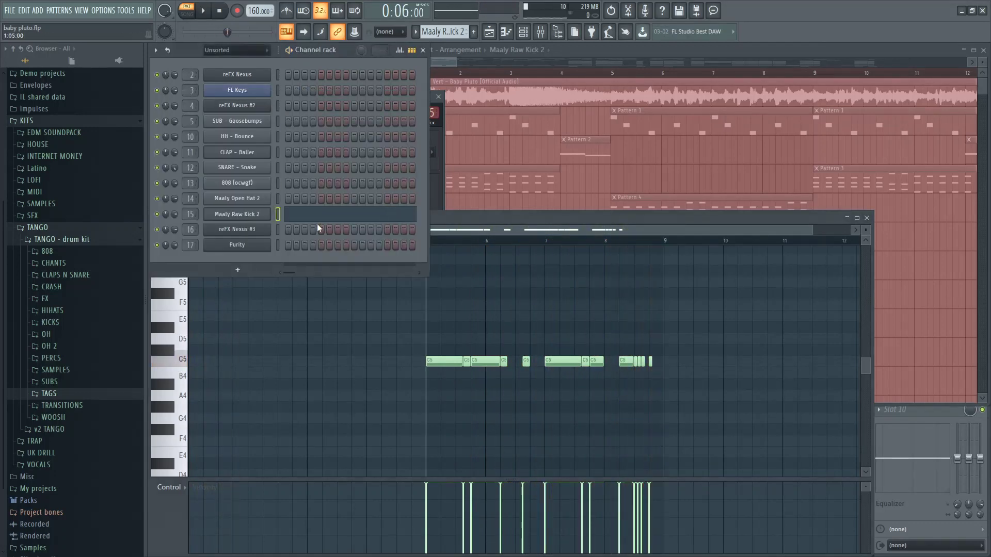
Step: Switch to Pattern 12 and play its reFX Nexus #3 bass notes in the piano roll
left_click(465, 30)
left_click(344, 240)
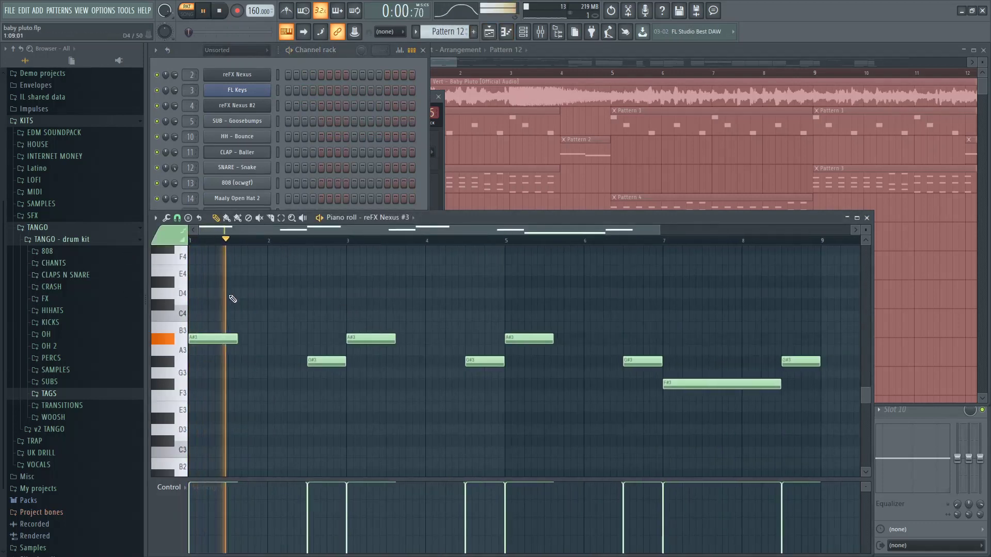
scroll(314, 289, "down", 1)
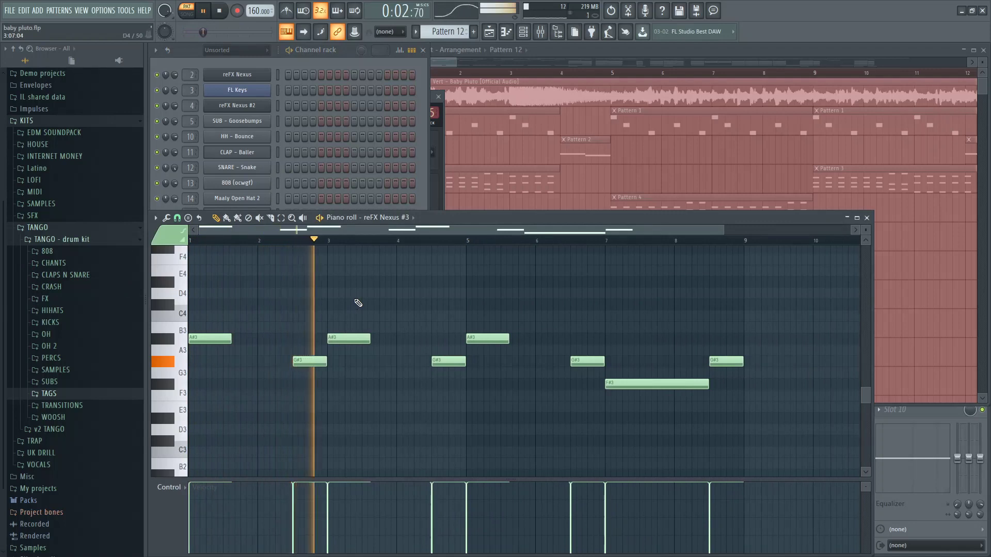
Step: Open the reFX Nexus #3 instrument to examine its Bass category and the BA Basic Sine preset
left_click(288, 71)
left_click(252, 232)
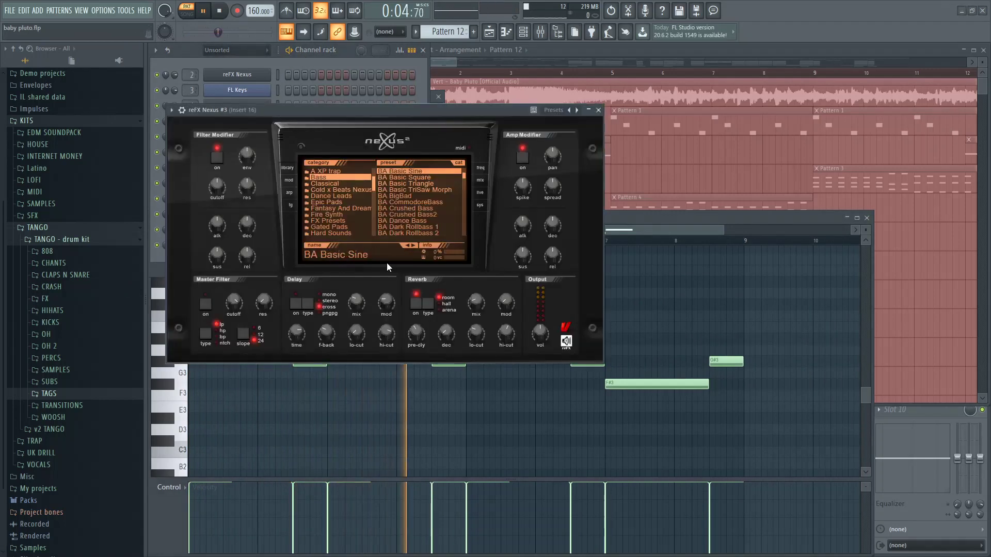
left_click(317, 178)
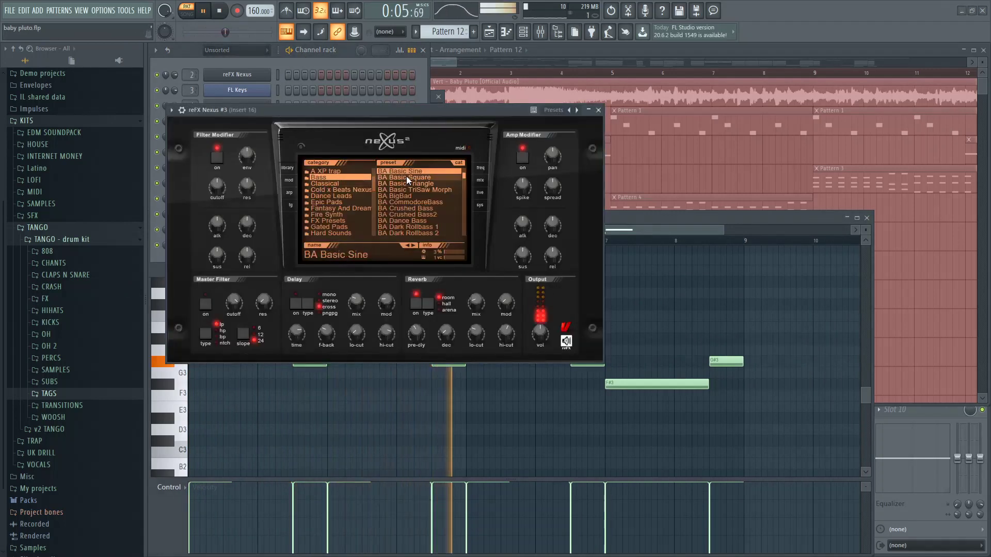
Step: Close the reFX Nexus #3 window and open Insert 16's Fruity Fast Dist and Fruity parametric EQ 2 effects with both fully in view
left_click(695, 311)
left_click(598, 110)
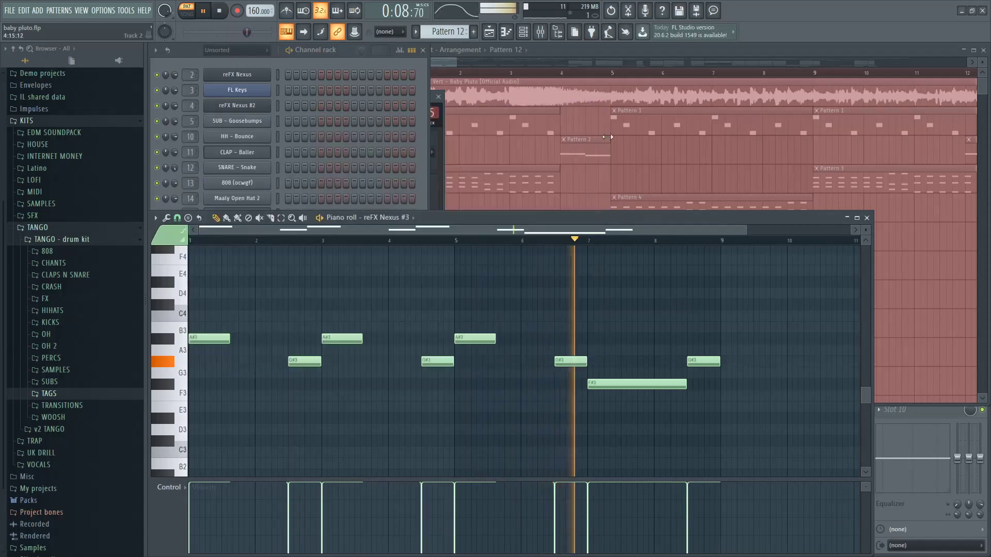
key("F9")
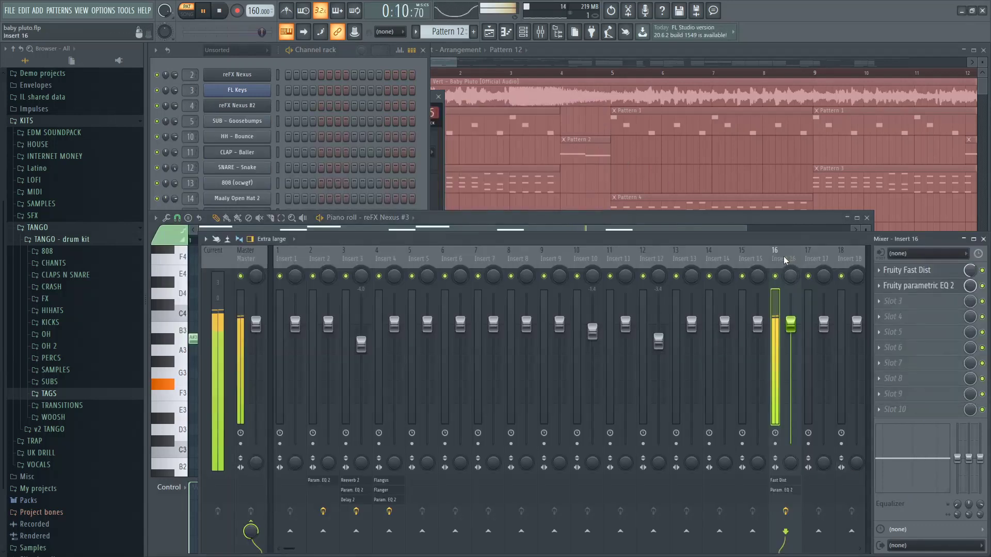
left_click(907, 270)
left_click(918, 285)
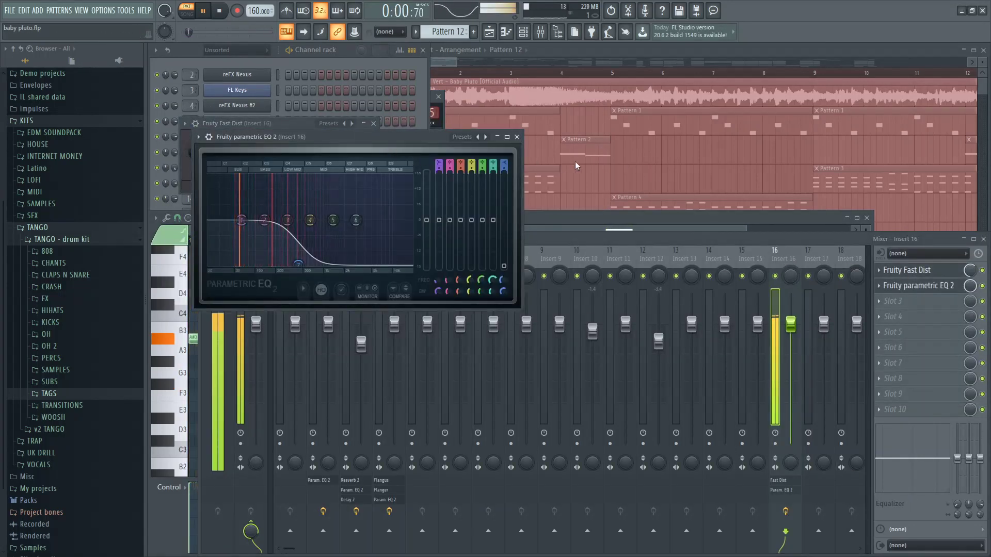
left_click_drag(254, 139, 463, 155)
left_click_drag(296, 125, 297, 195)
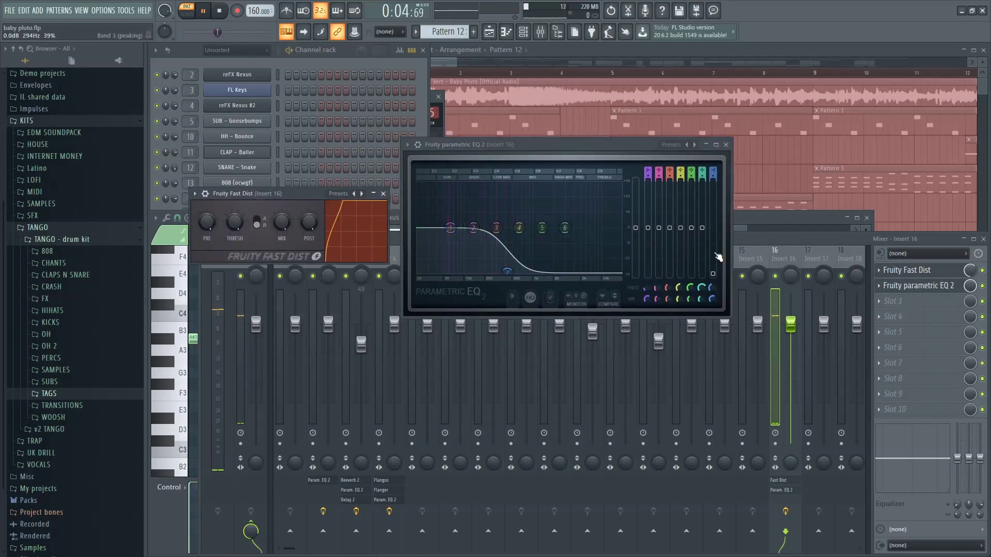
Step: Return from the mixer to the reFX Nexus #3 bass notes in the piano roll and bring the channel rack forward
left_click(902, 241)
left_click(807, 221)
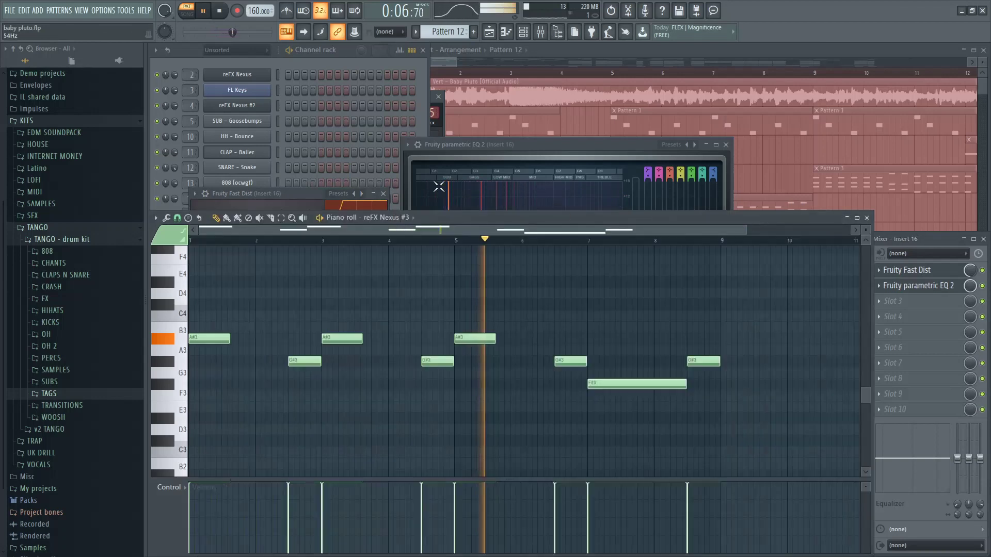
left_click(301, 67)
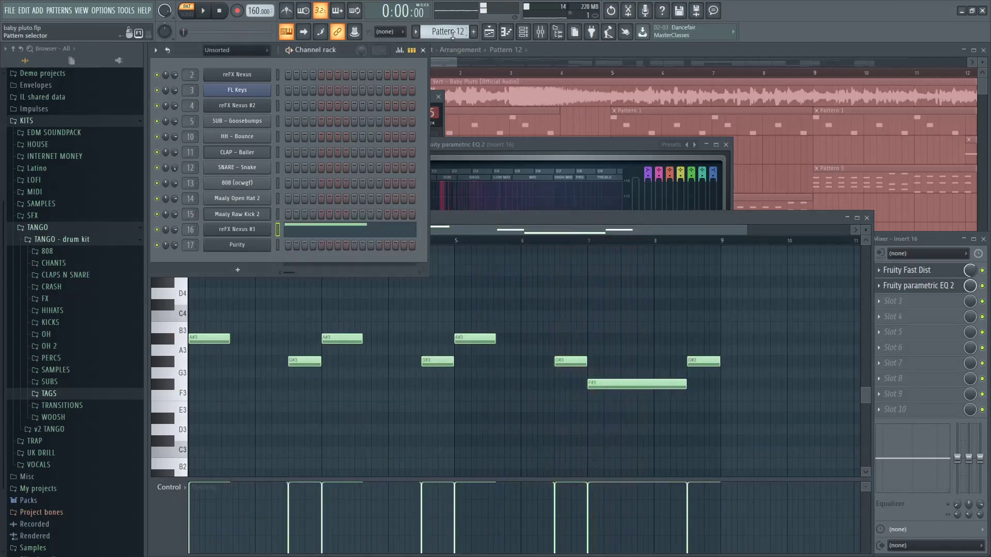
Step: Switch to Pattern 13 and open its Purity instrument to examine the Breath Bell 1 preset
key("space")
scroll(447, 32, "down", 1)
left_click(252, 246)
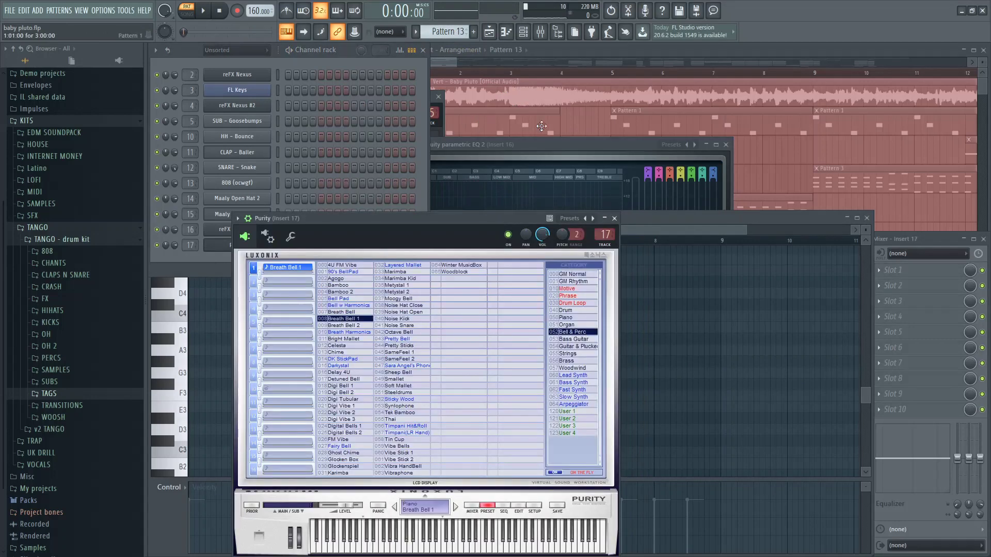
Step: Locate the first Pattern 13 clip on Track 3 of the playlist and select the time range from bar 85 to 93
left_click(741, 157)
scroll(574, 153, "down", 4)
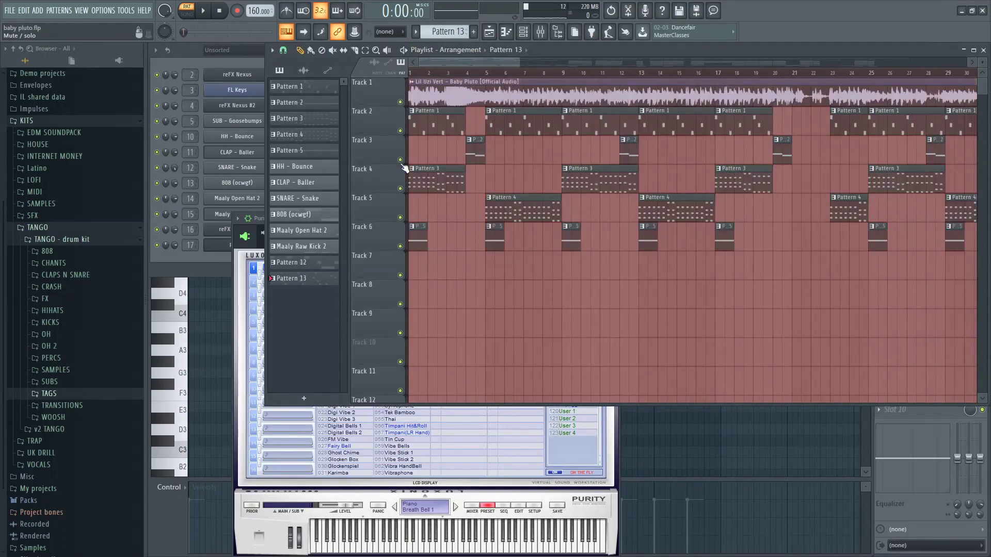
scroll(574, 152, "up", 5)
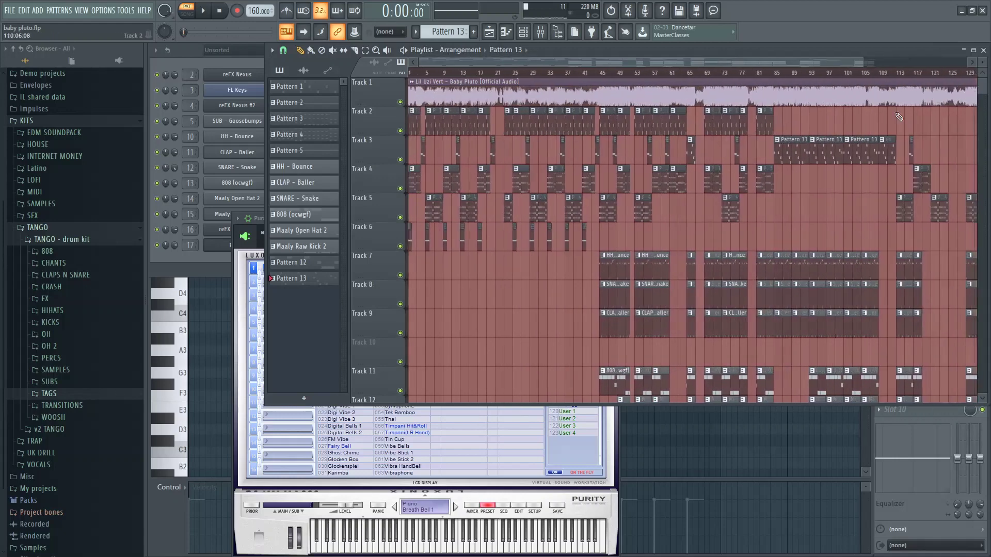
scroll(543, 138, "up", 3)
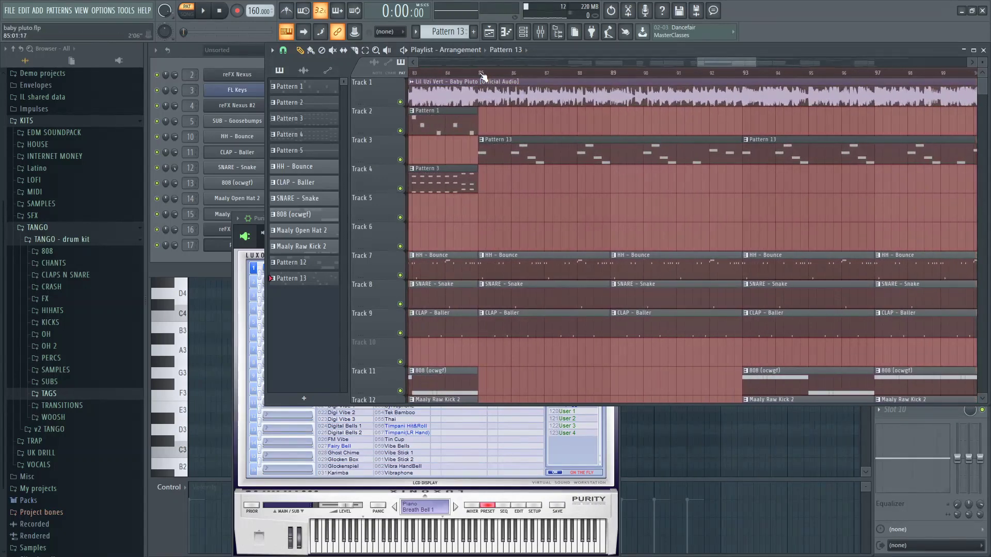
left_click_drag(482, 88, 514, 88)
left_click_drag(611, 98, 739, 110)
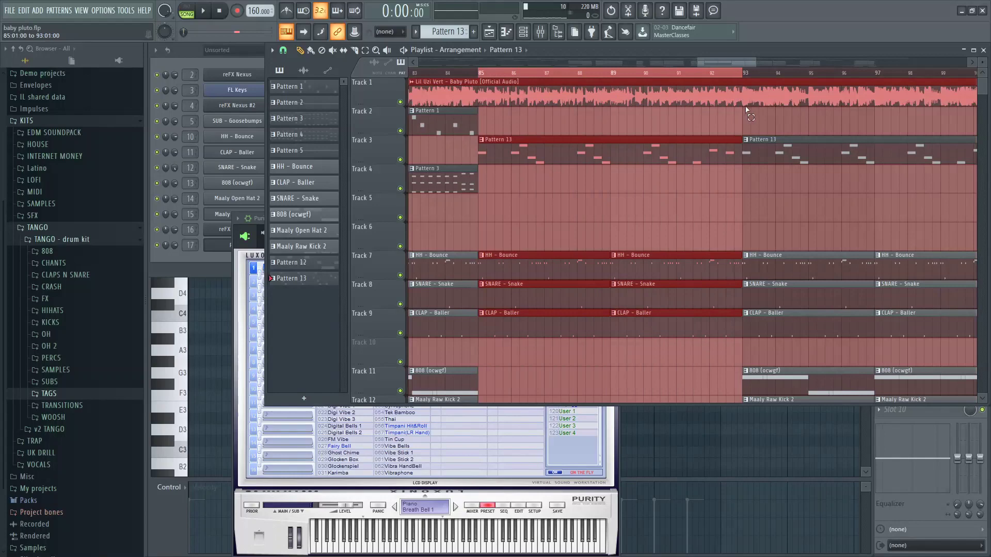
Step: Solo Track 3, play the selected range, examine Pattern 13's Purity notes in the piano roll, and return to the playlist with playback stopped
left_click(400, 160, "ctrl")
key("space")
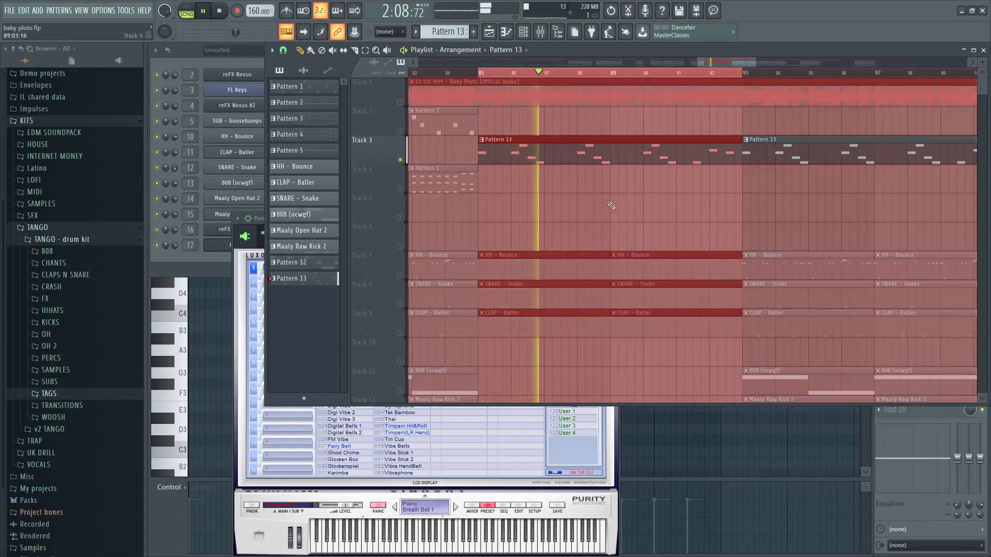
double_click(555, 155)
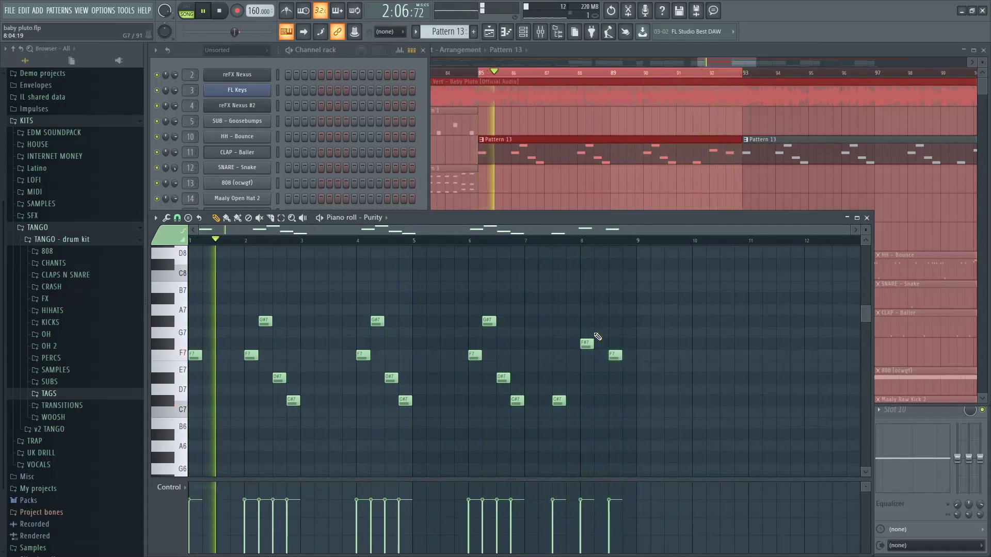
key("space")
left_click(595, 186)
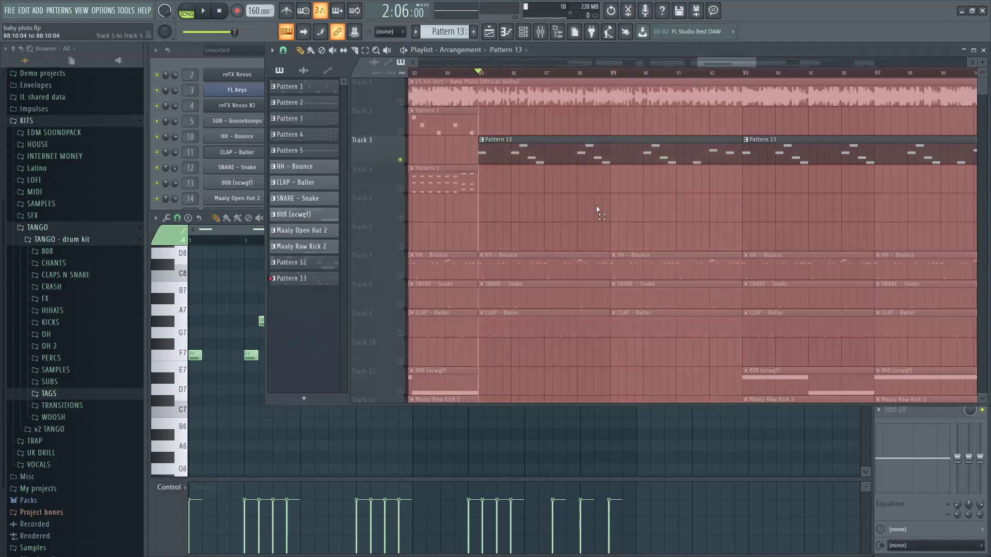
Step: Play the full arrangement from the beginning with every remake track on and the original audio on Track 1 muted
left_click(400, 86)
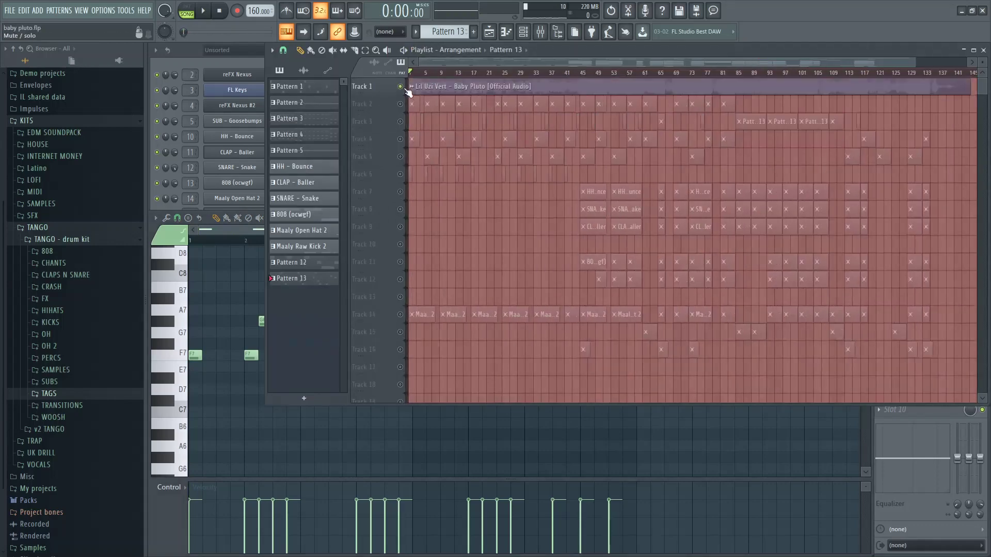
key("space")
scroll(428, 218, "up", 8, "ctrl")
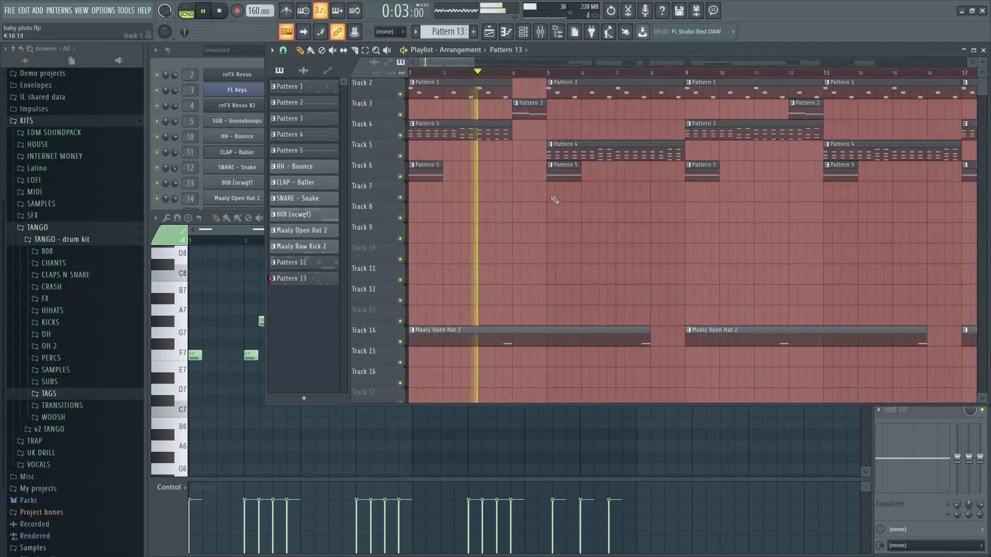
scroll(568, 212, "up", 2, "alt")
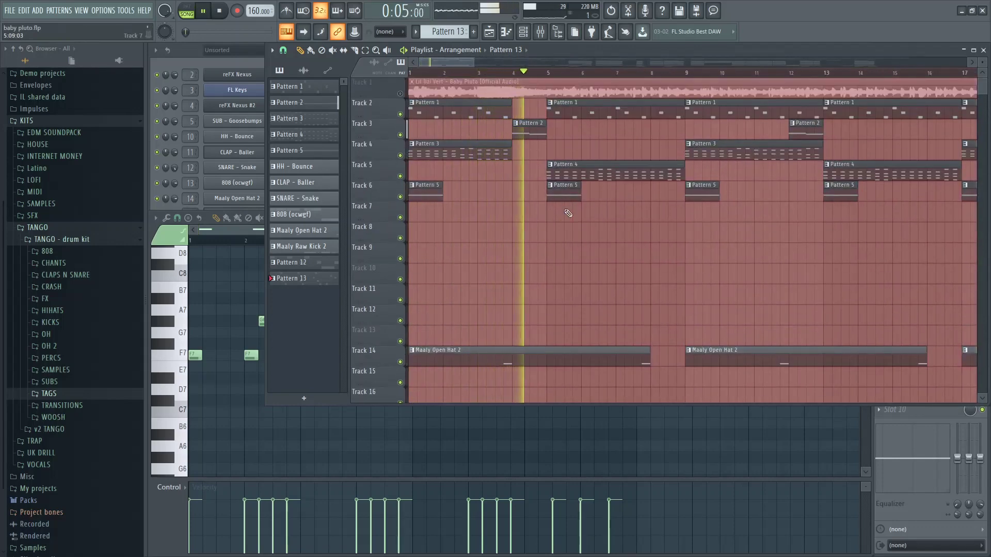
scroll(567, 212, "down", 4, "ctrl")
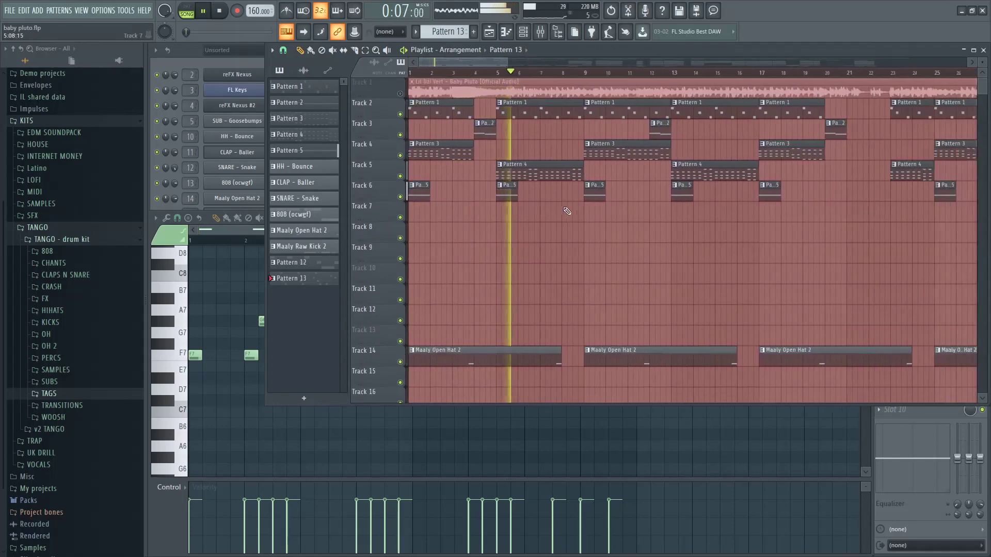
scroll(579, 233, "down", 2, "ctrl")
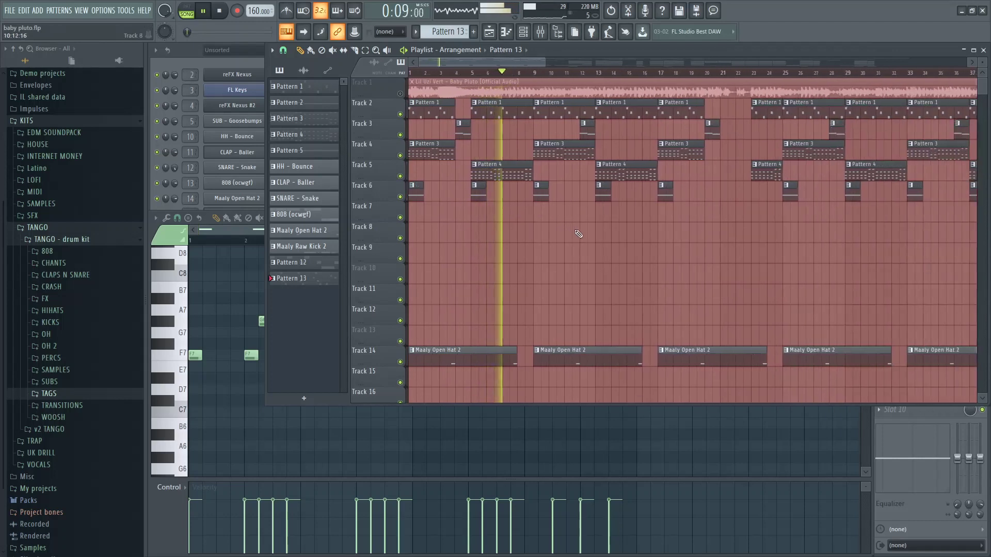
scroll(579, 234, "down", 2, "ctrl")
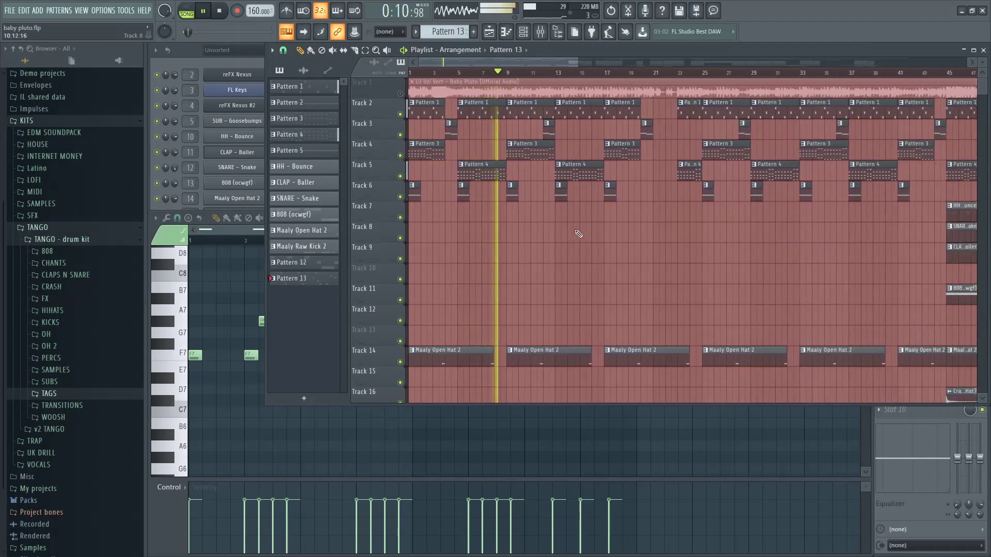
scroll(579, 233, "down", 3, "ctrl")
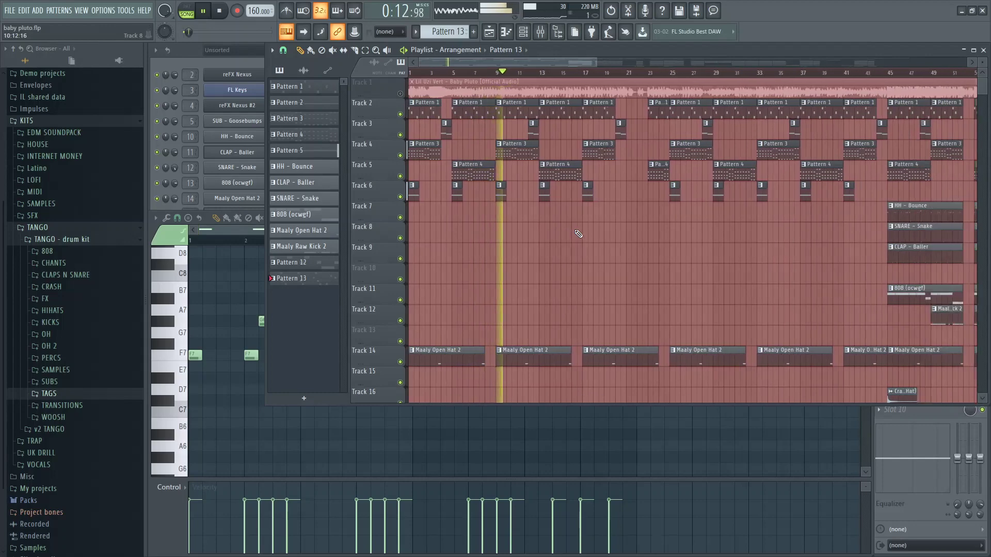
scroll(489, 252, "up", 1, "ctrl")
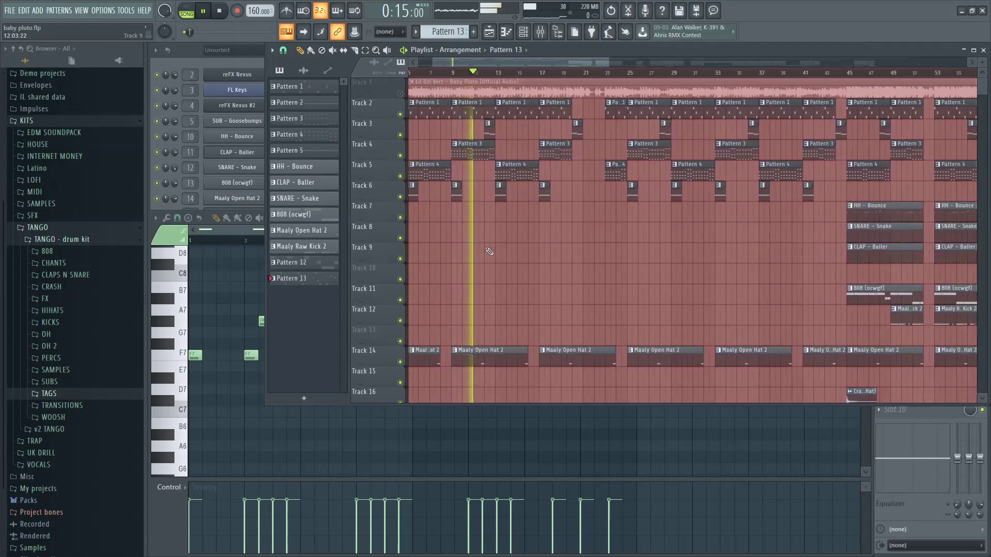
Step: Briefly unmute Track 1 during playback to compare the original audio with the remake, mute it again, and stop playback
left_click(401, 94)
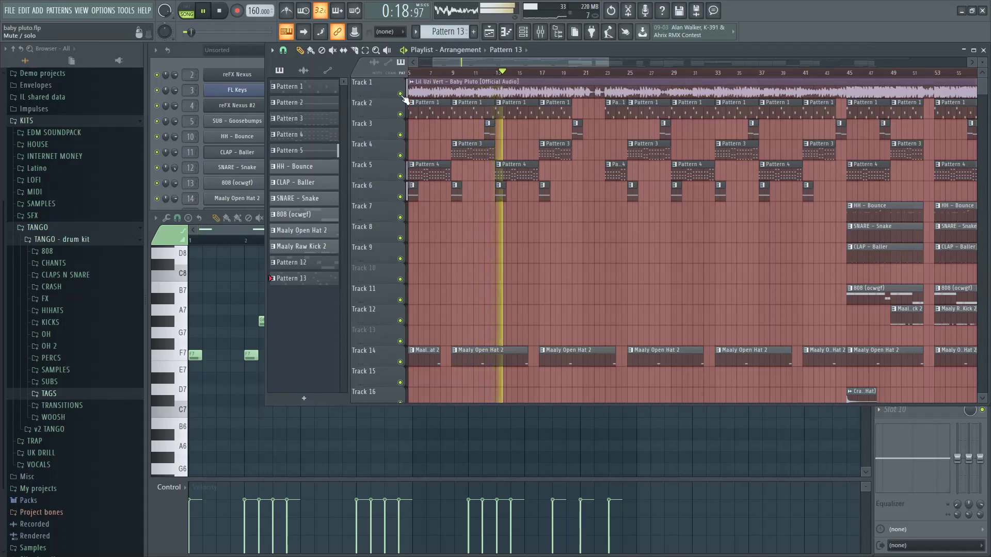
left_click(401, 95)
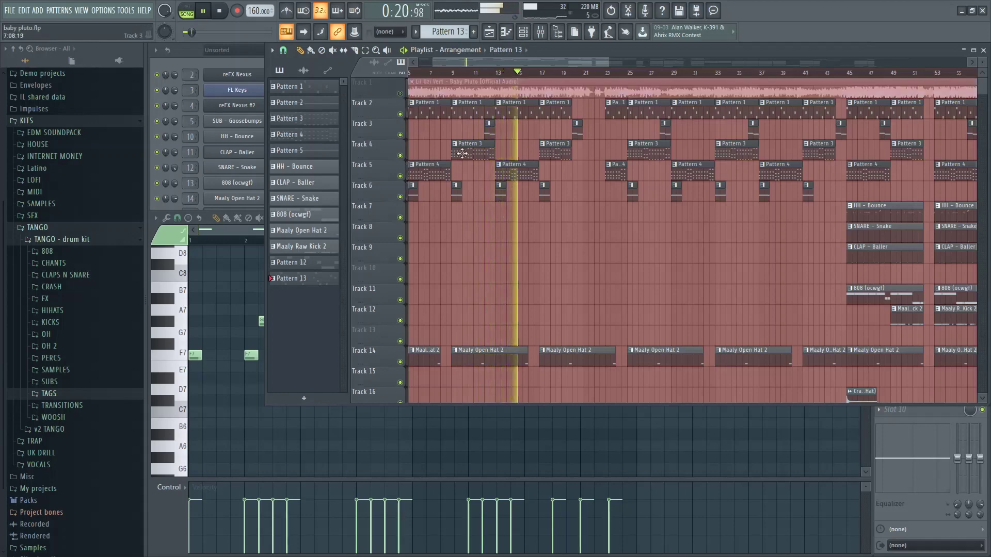
scroll(465, 196, "down", 4, "ctrl")
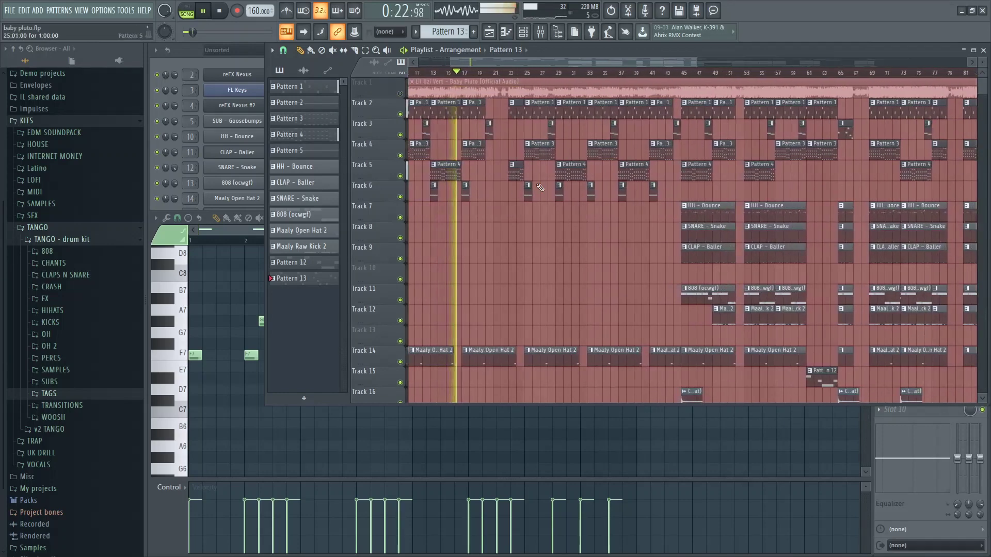
scroll(607, 177, "down", 3, "ctrl")
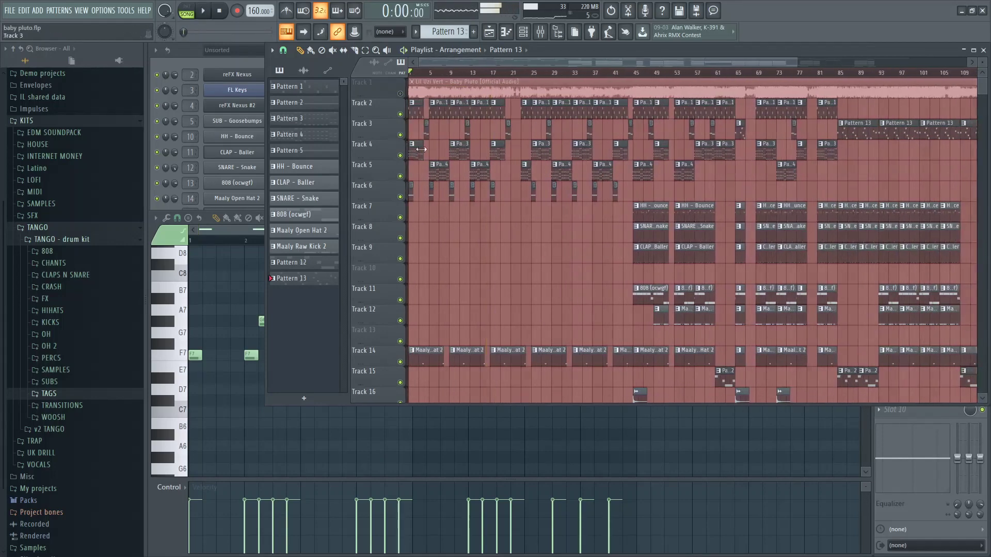
Step: Play the song from bar 37, repeatedly switching Track 1 on and off to compare the original with the remake, leaving it muted
scroll(539, 106, "up", 5, "ctrl")
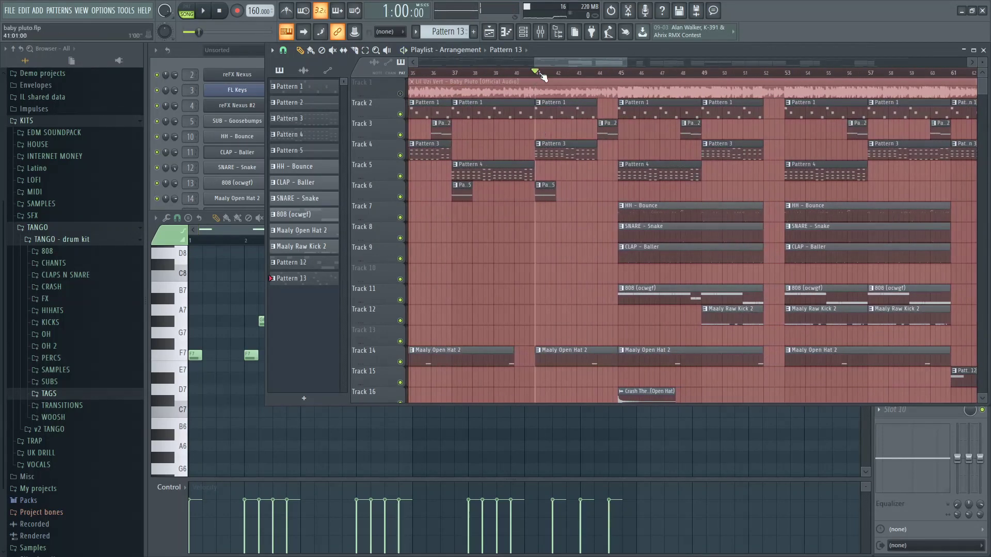
scroll(433, 101, "up", 2, "ctrl")
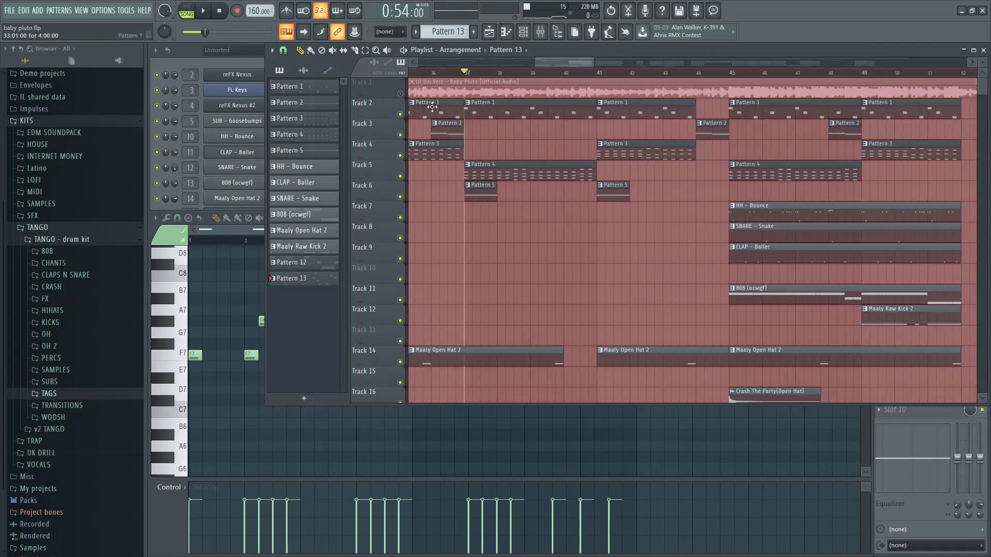
left_click(401, 94)
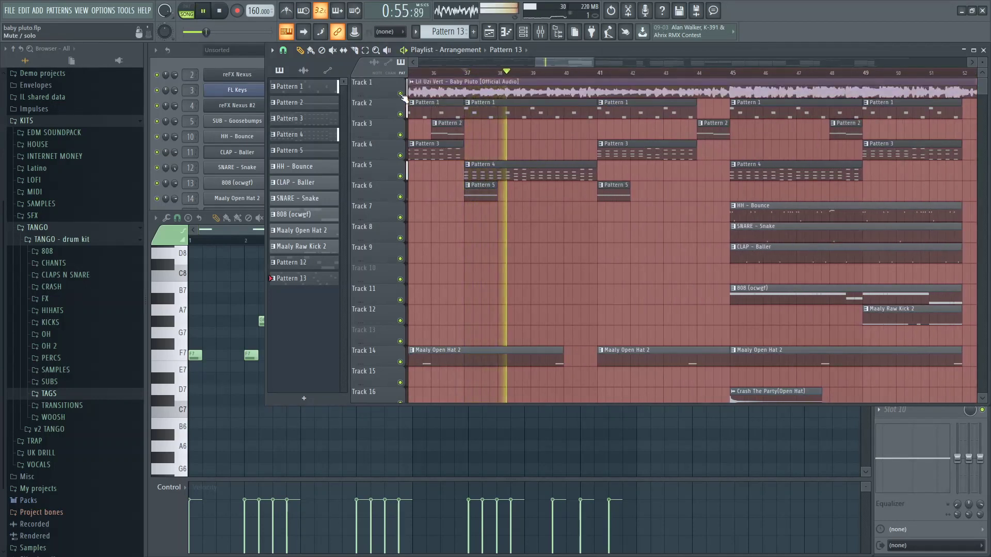
left_click(401, 95)
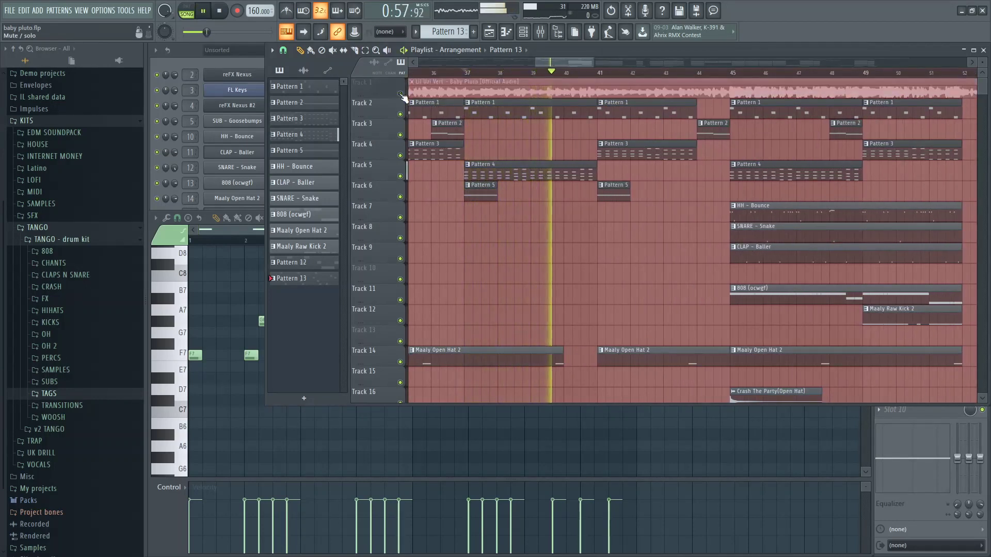
left_click(401, 94)
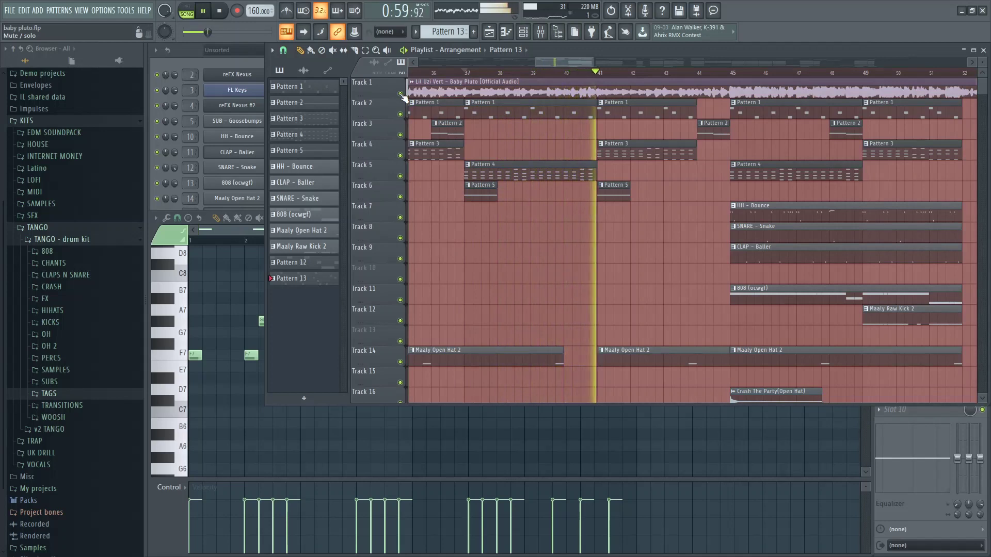
left_click(401, 94)
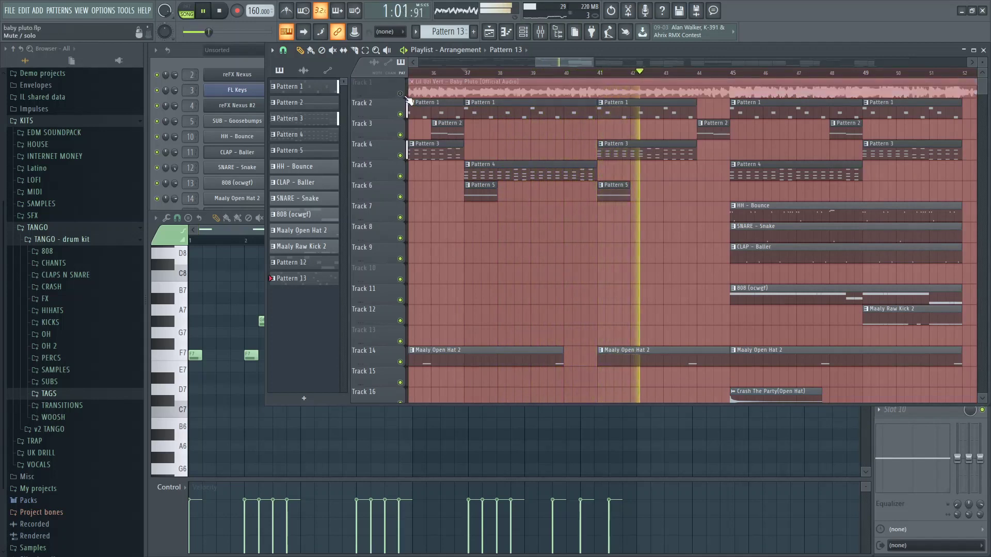
left_click(401, 94)
left_click(401, 95)
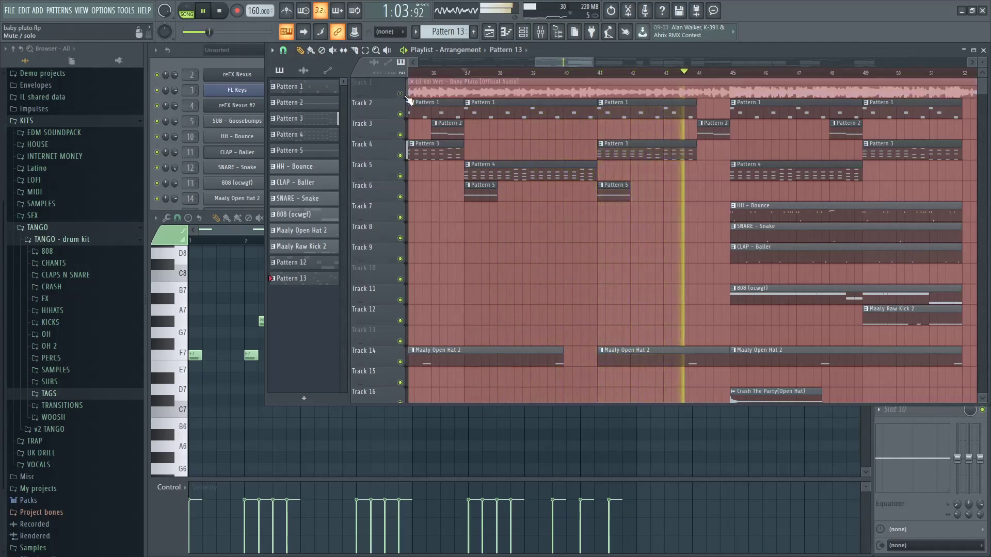
Step: Follow the remake's playback through the drum section up to bar 53, then briefly compare it with Track 1's original audio
scroll(666, 150, "down", 5)
scroll(604, 172, "up", 3)
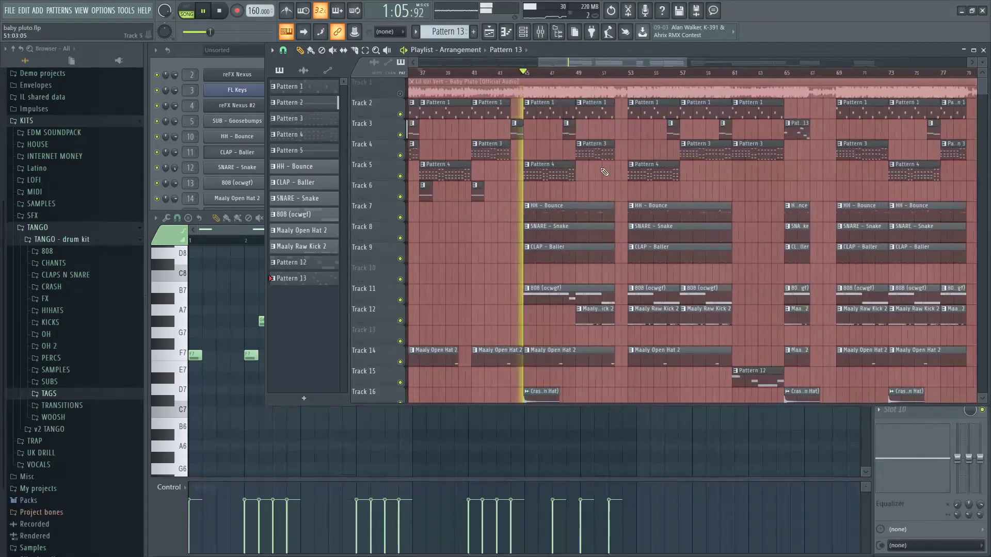
scroll(584, 179, "down", 1)
scroll(603, 176, "up", 2)
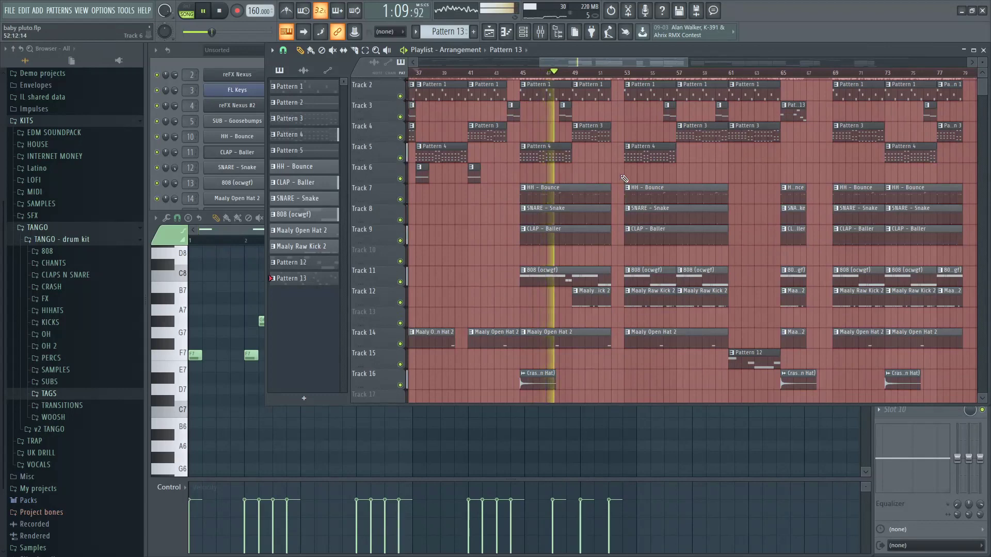
scroll(604, 166, "right", 4)
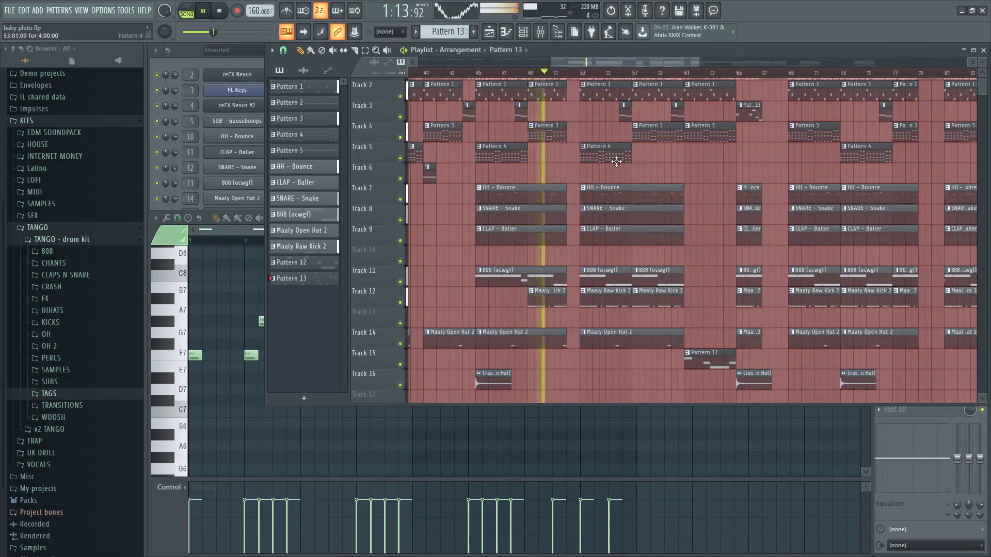
scroll(601, 146, "down", 1)
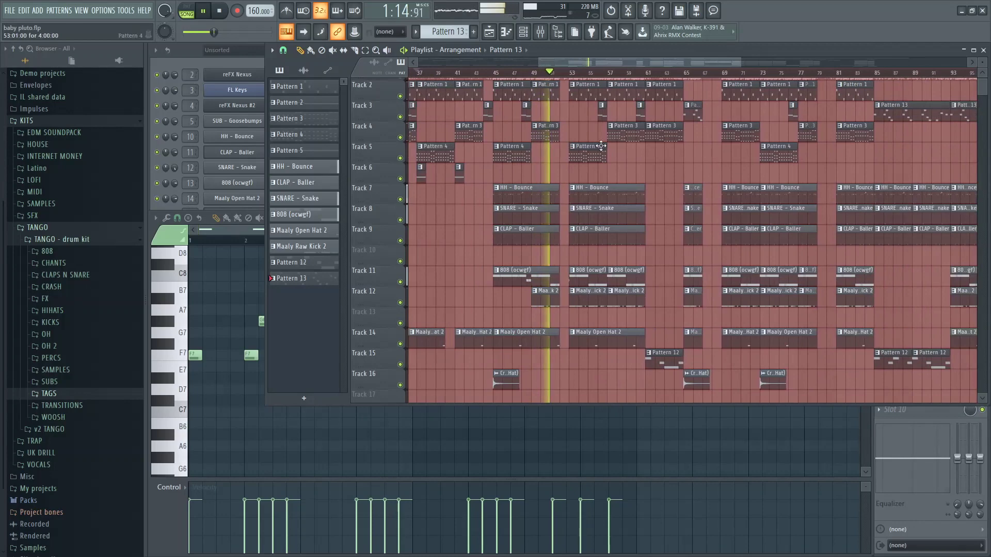
scroll(404, 98, "up", 1)
left_click(401, 95)
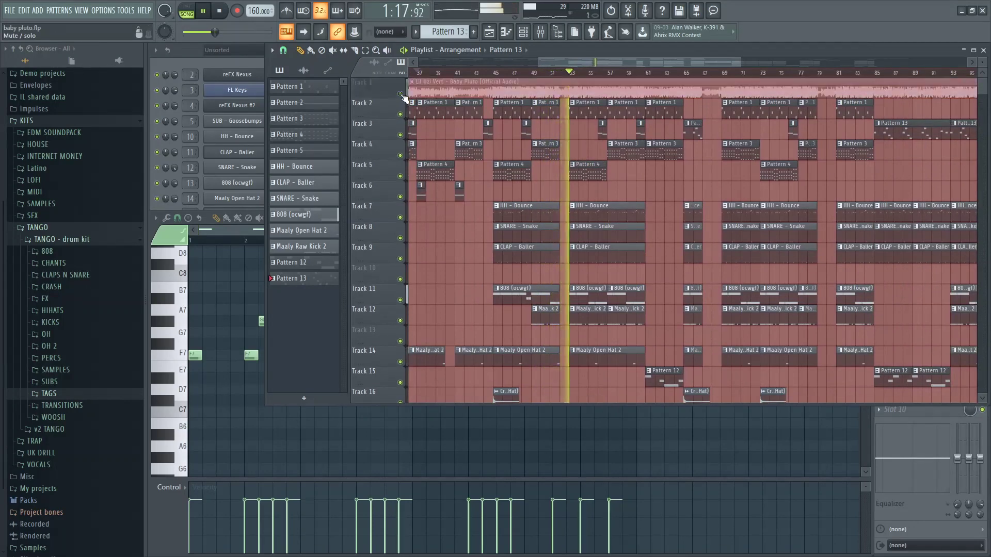
Step: Continue listening to the arrangement from bar 53 to bar 65, checking the remake against the original audio on Track 1
scroll(565, 129, "down", 3)
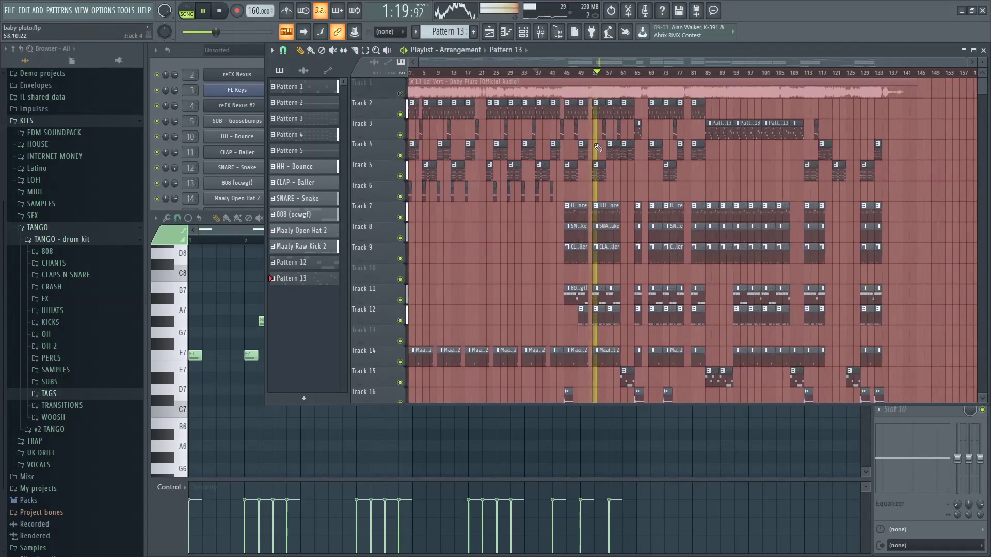
scroll(598, 148, "up", 2)
scroll(658, 172, "up", 3)
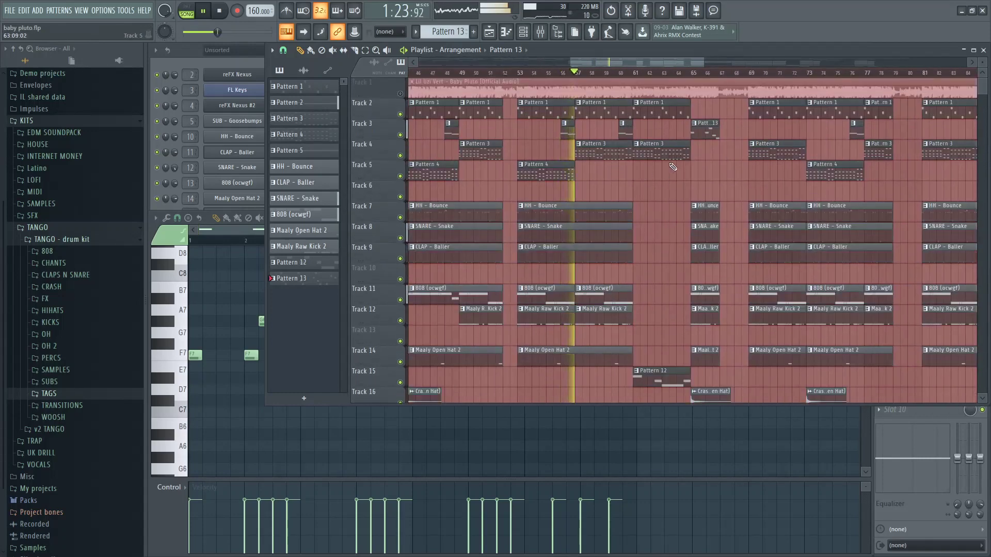
key("space")
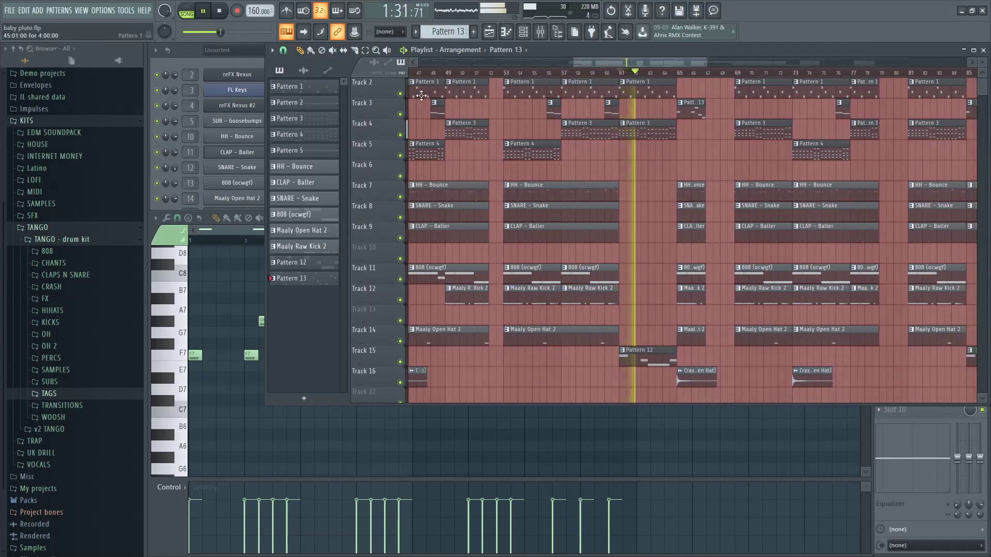
scroll(408, 92, "up", 1)
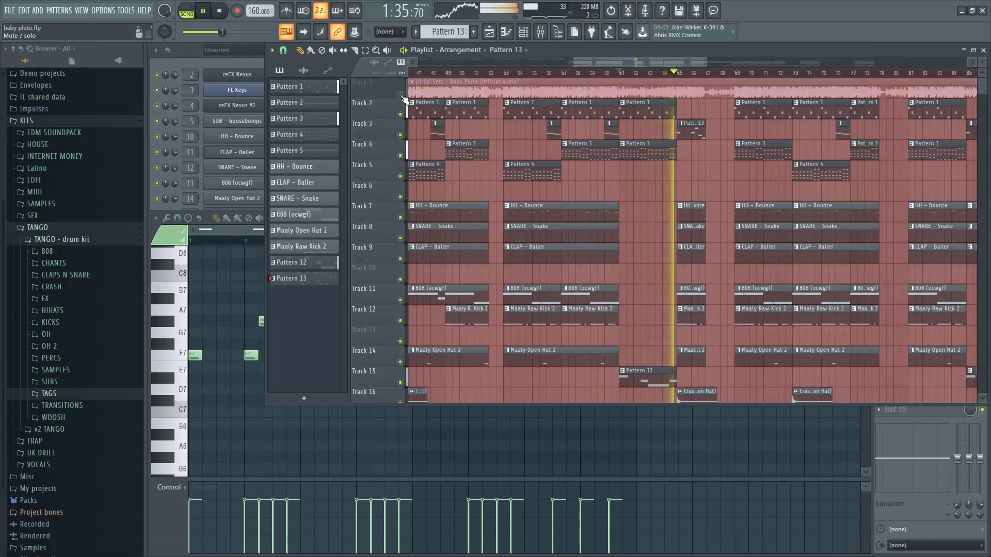
left_click(400, 93)
Step: Review the short Pattern 13 section at bar 65, play from about bar 84 with Track 1 on, then mute it
scroll(662, 163, "down", 3)
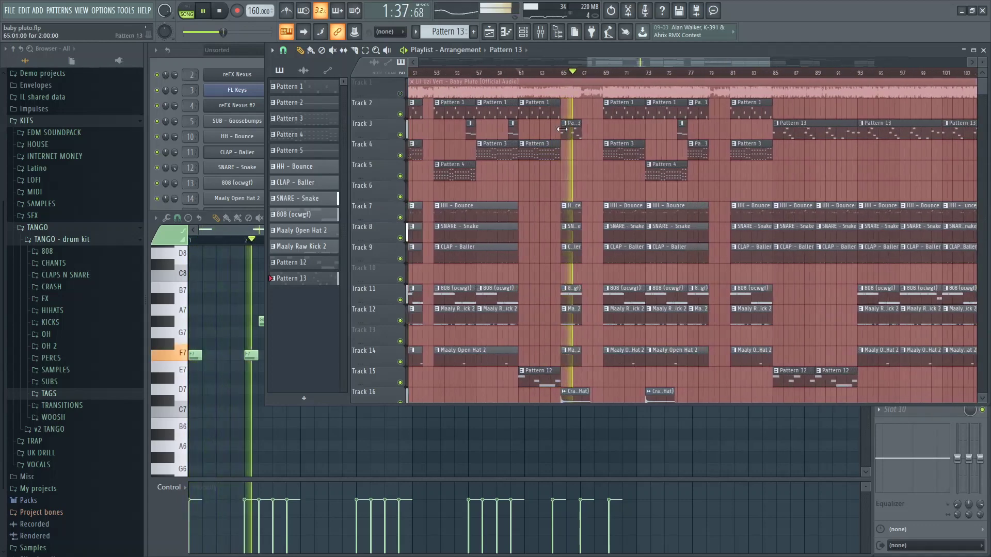
scroll(695, 192, "down", 2)
scroll(674, 140, "up", 3)
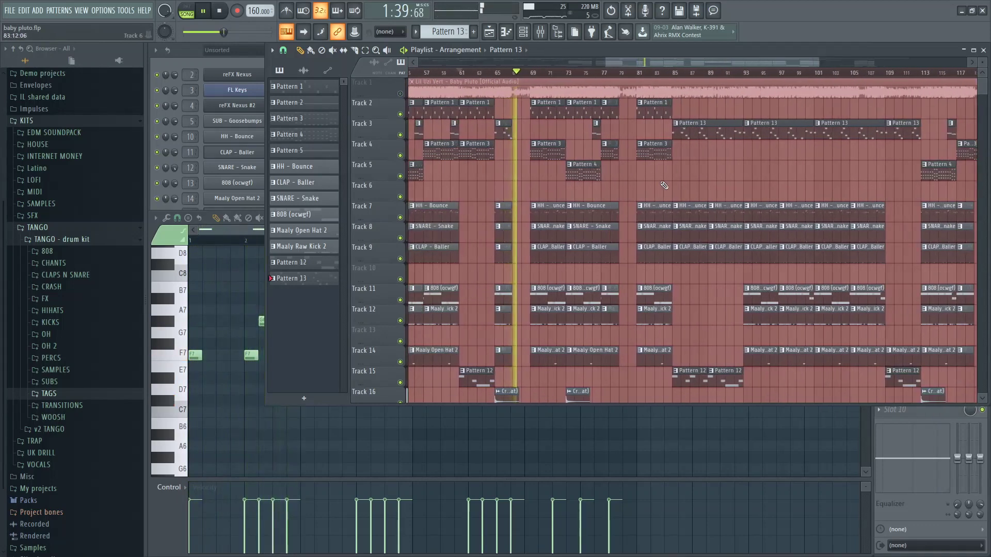
scroll(675, 83, "up", 2)
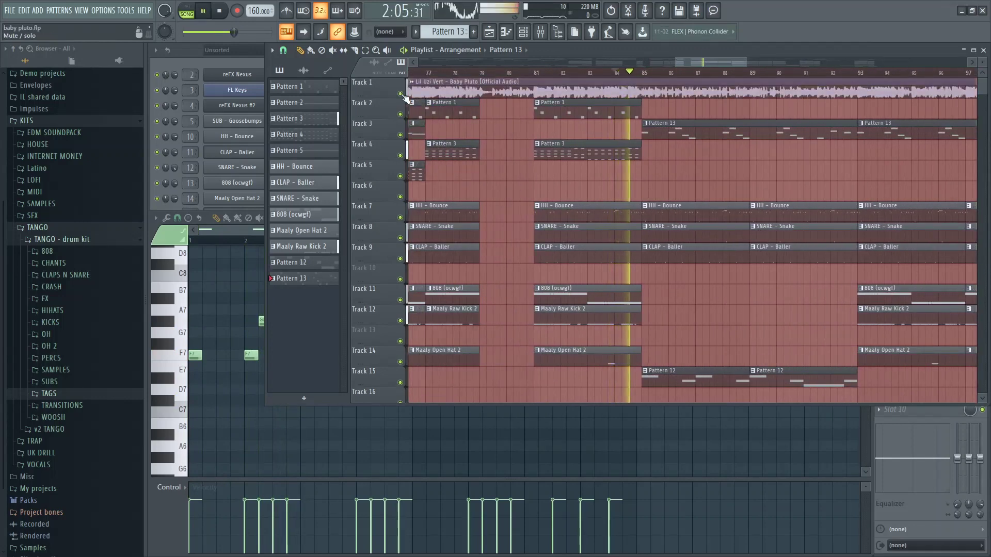
left_click(401, 94)
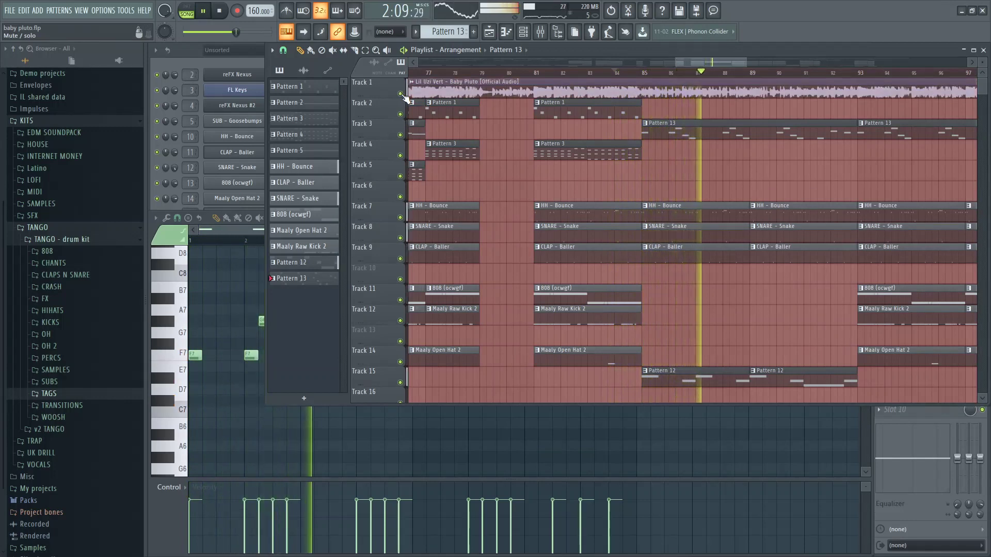
left_click(400, 95)
Step: Play the long Pattern 13 section past bar 93, briefly switch Track 1 on and off to compare, and stop playback
scroll(725, 156, "down", 3)
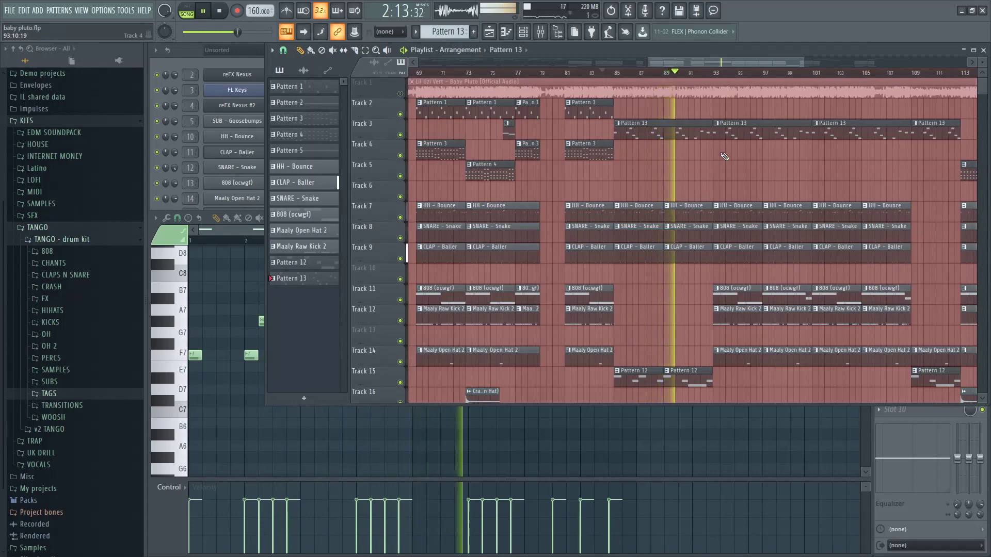
scroll(724, 157, "down", 5)
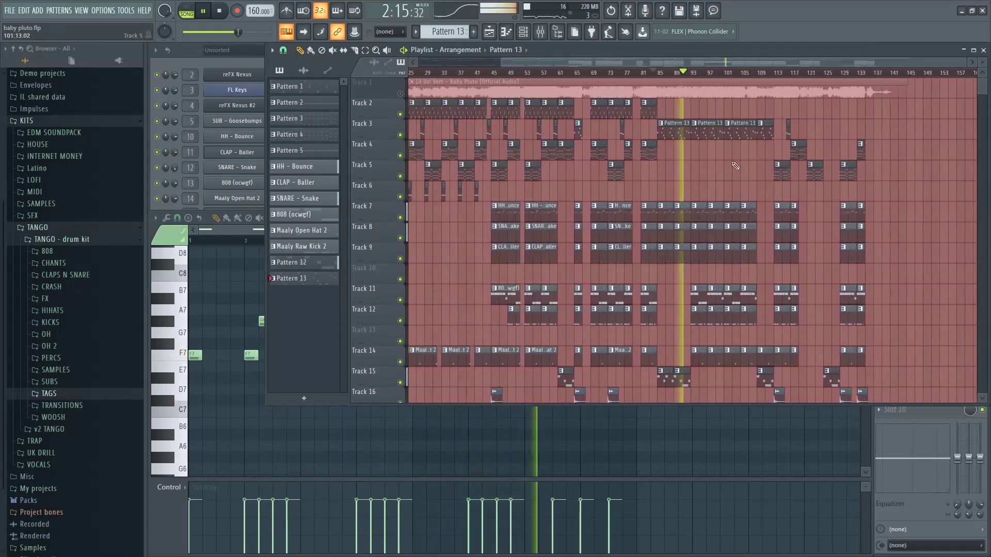
scroll(736, 165, "up", 3)
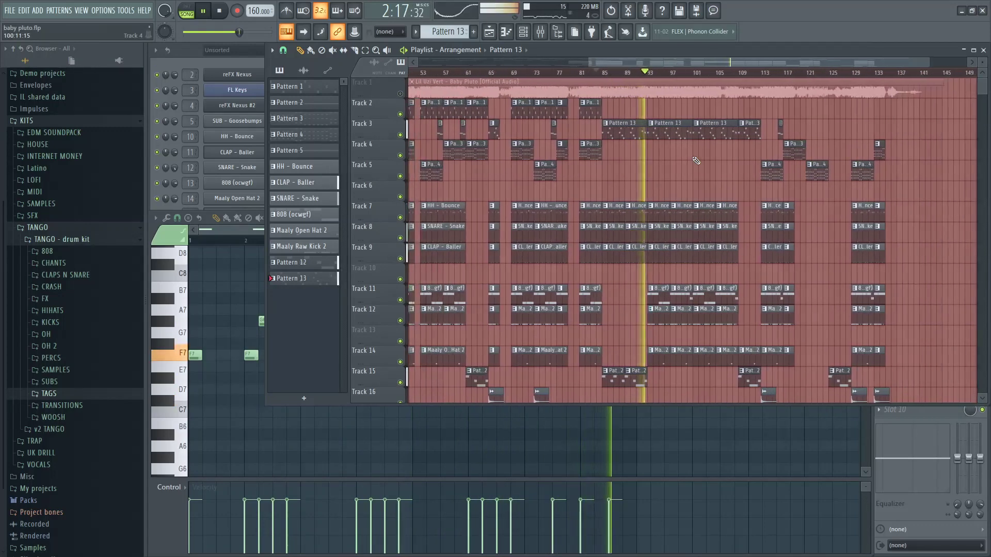
scroll(717, 161, "up", 3)
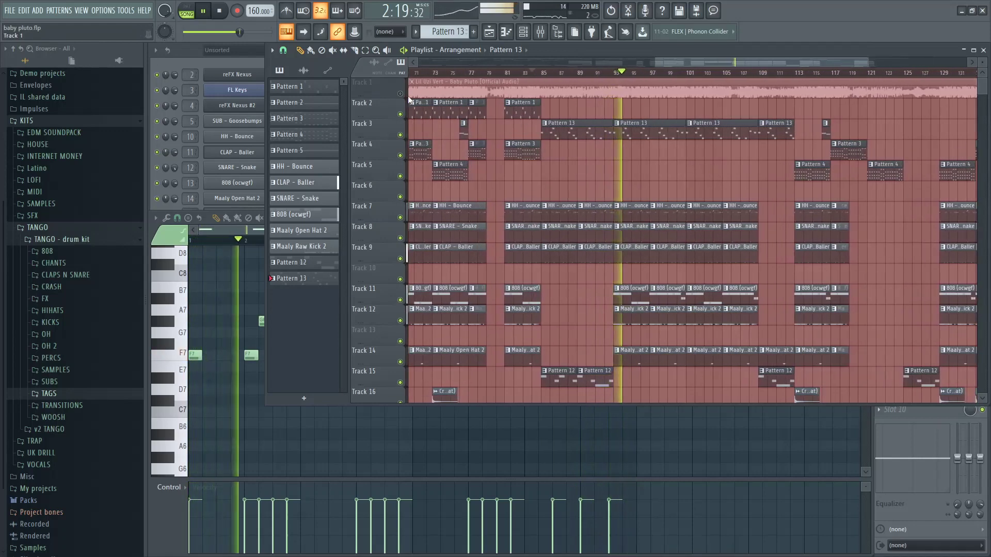
left_click(401, 95)
left_click(401, 95)
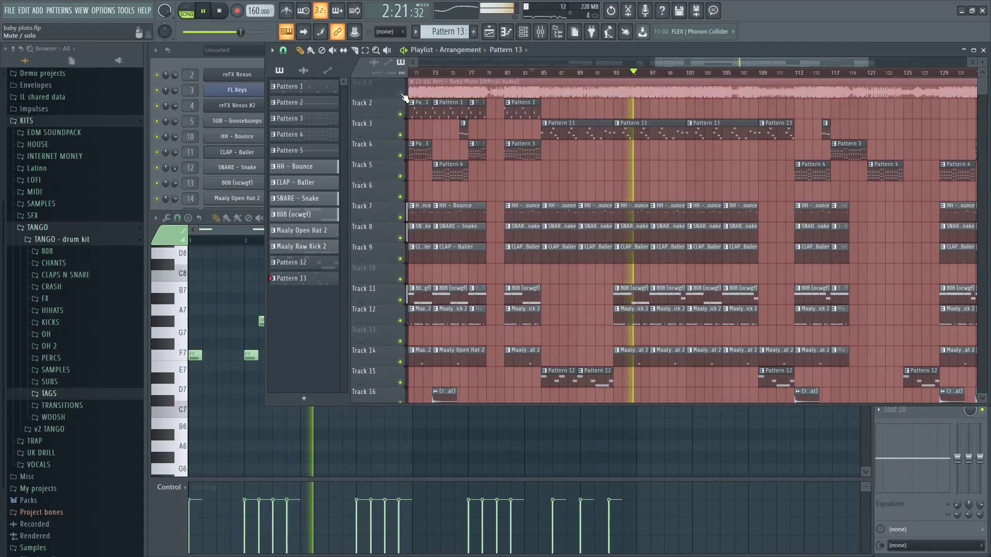
scroll(722, 222, "up", 4)
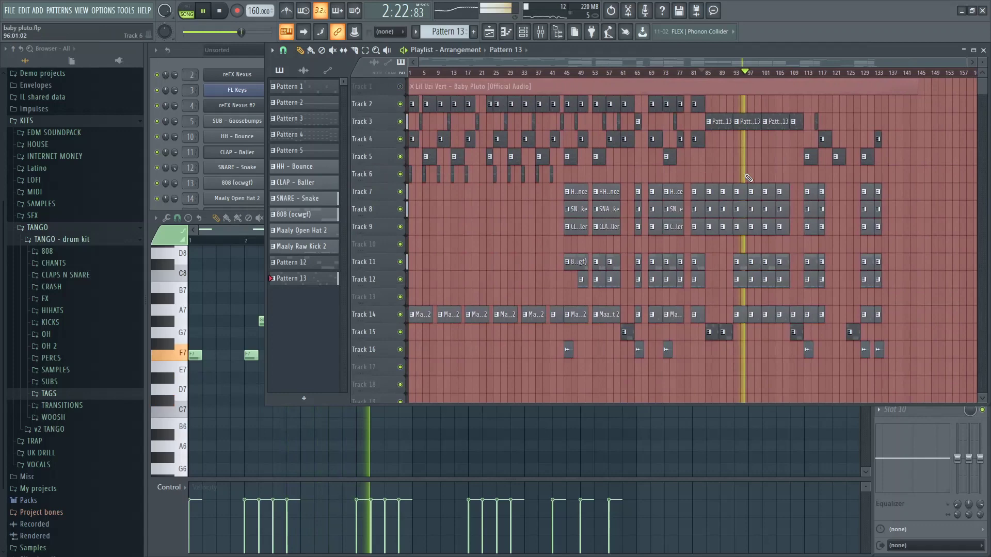
key("space")
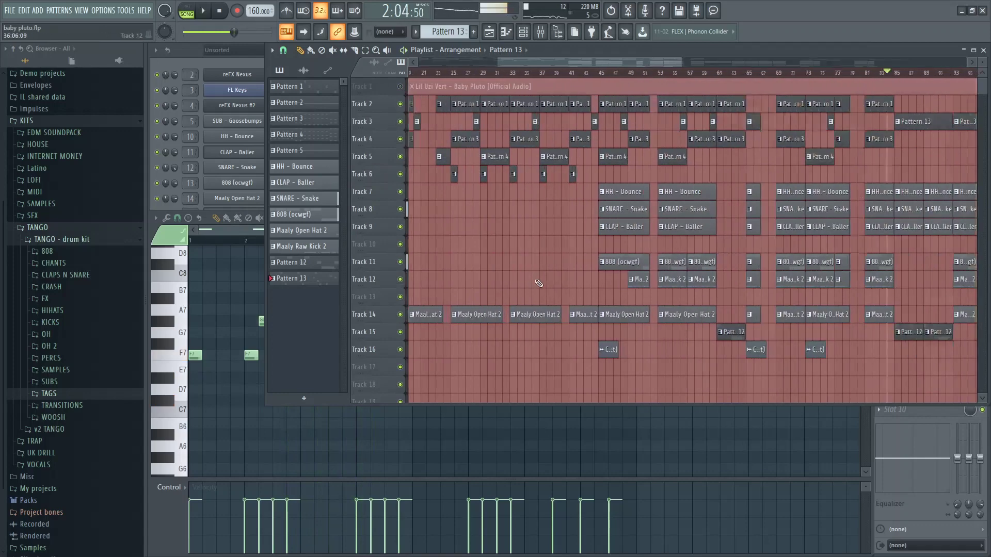
Step: Open the sample settings of the Crash The Party(Open Hat) clip at bar 45 on Track 16, then return to the playlist
scroll(785, 267, "up", 3)
scroll(813, 287, "up", 2)
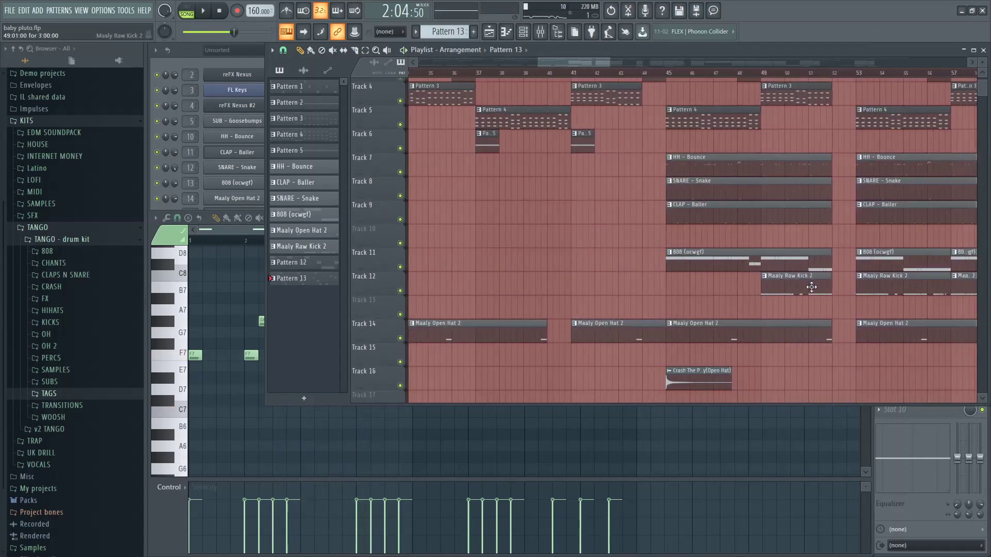
double_click(696, 384)
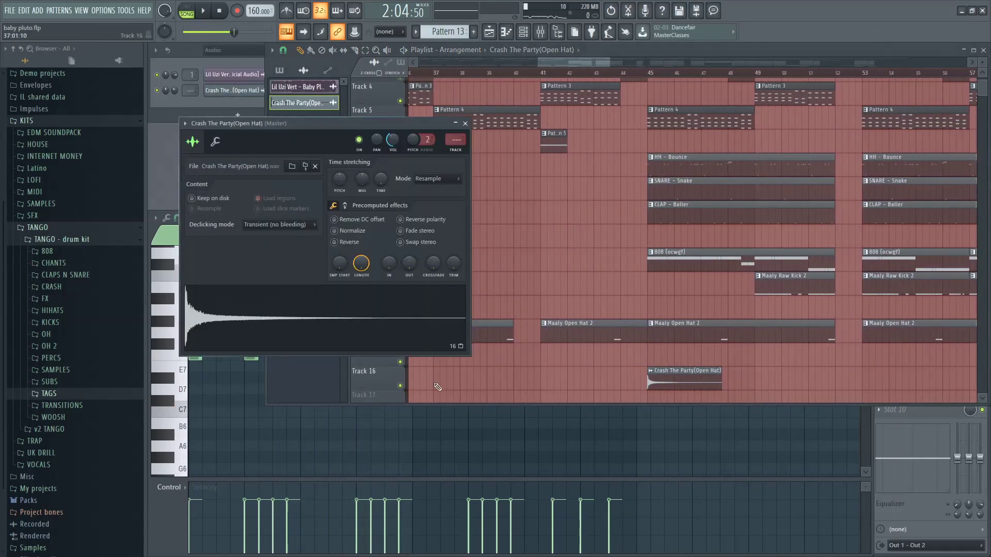
scroll(635, 221, "down", 6)
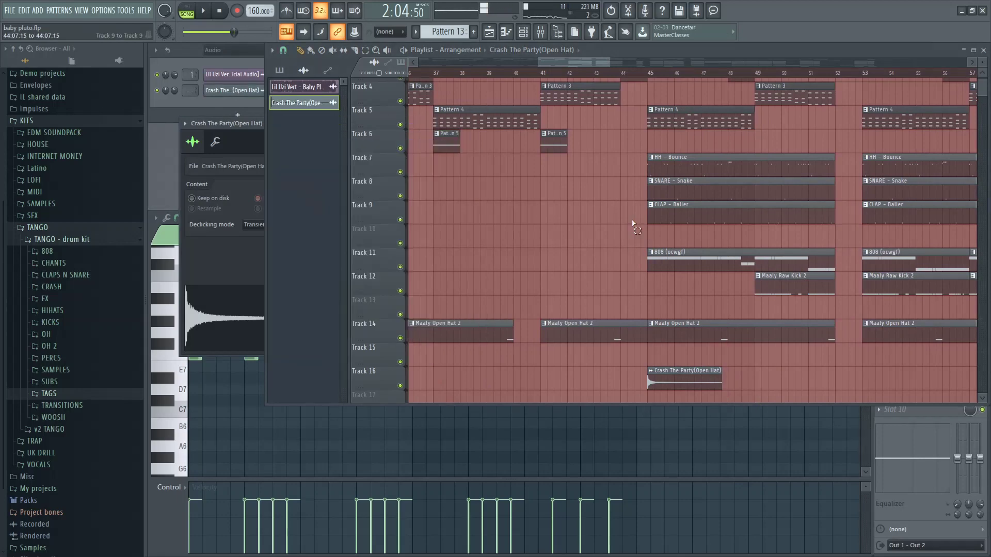